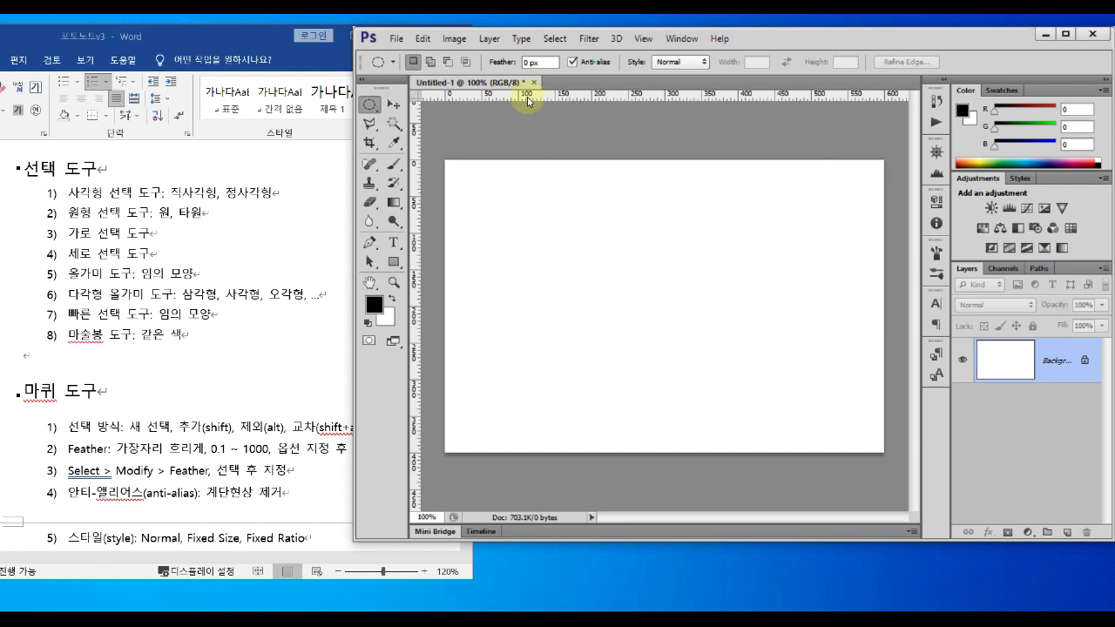
Step: Select a circle in the left half of the canvas without feathering and fill it with the black foreground colour
drag(488, 67, 552, 69)
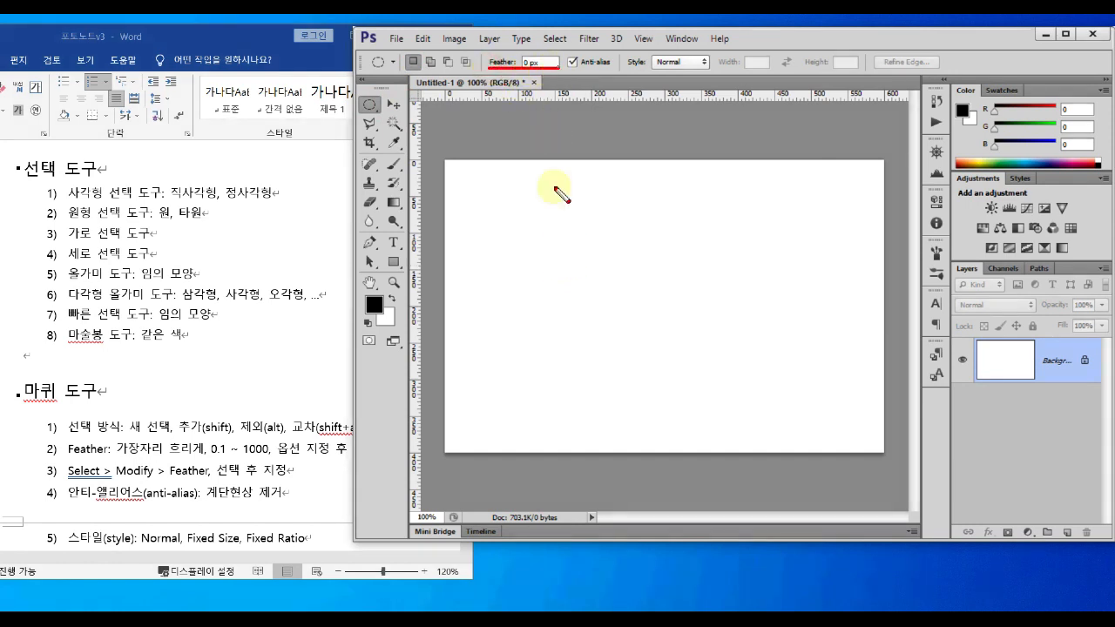
click(488, 221)
drag(517, 262, 600, 332)
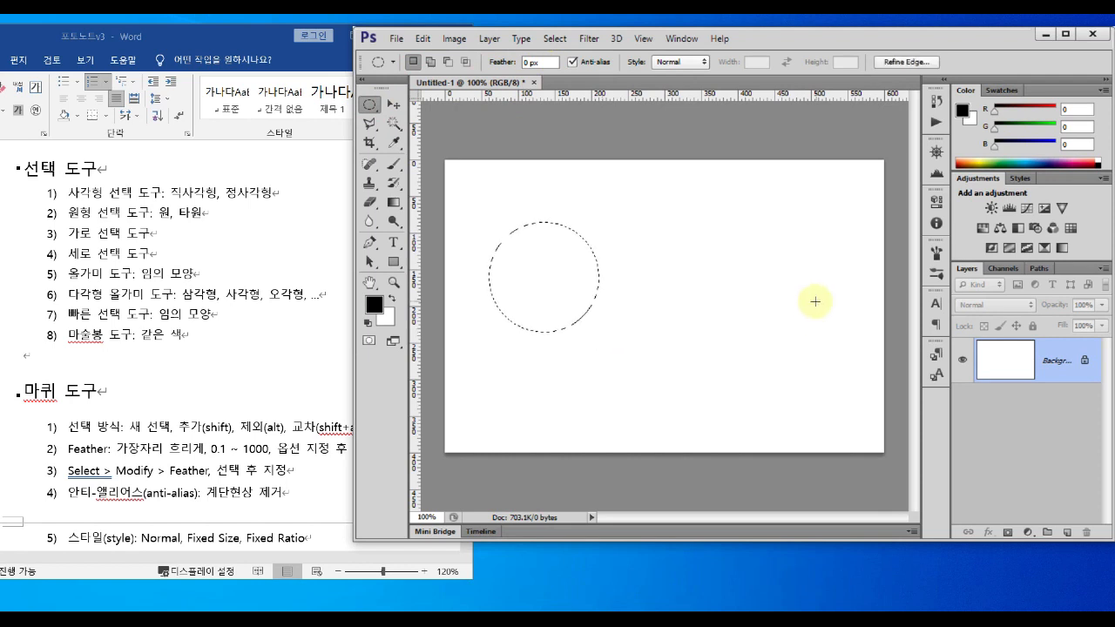
key(alt+BackSpace)
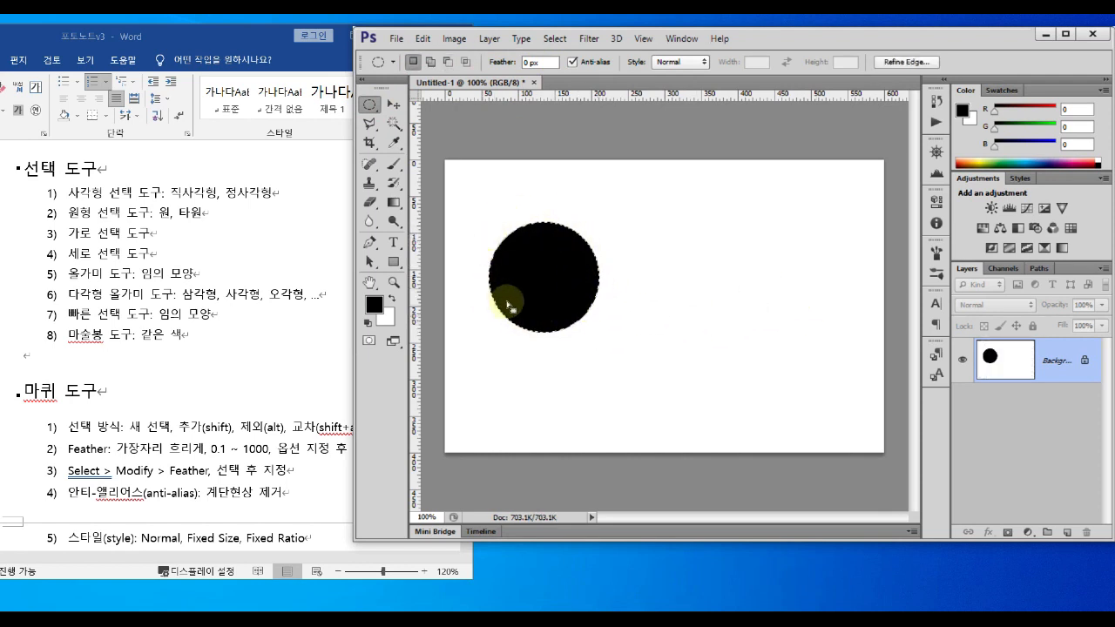
Step: Set the feather to 30 px, select a circle about 147 px wide beside the black one, and fill it with black
click(541, 62)
key(Return)
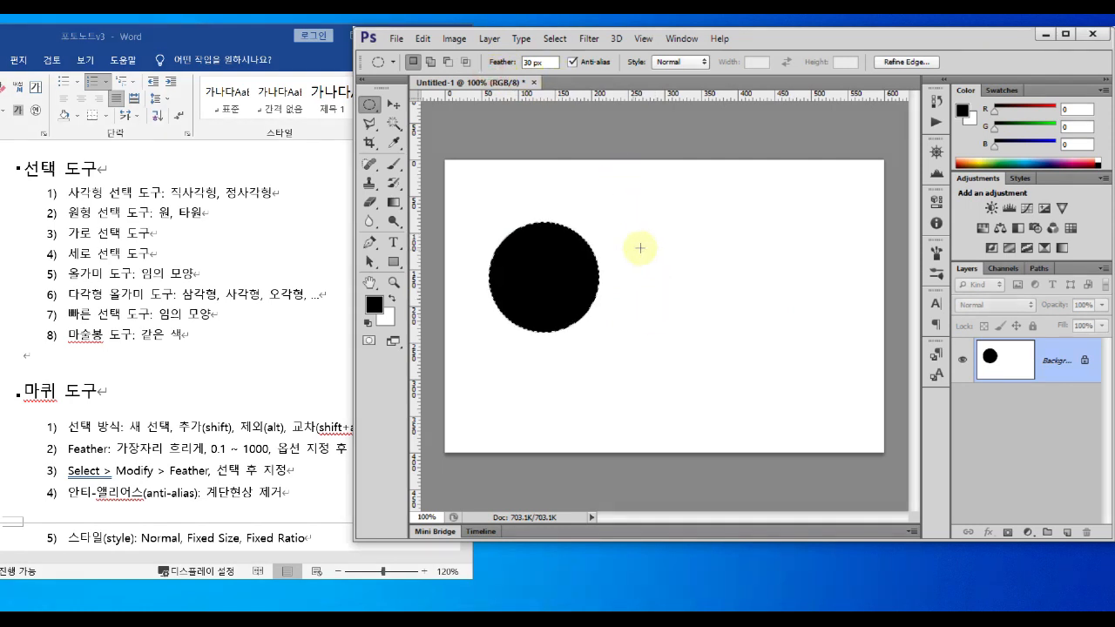
drag(623, 225, 728, 358)
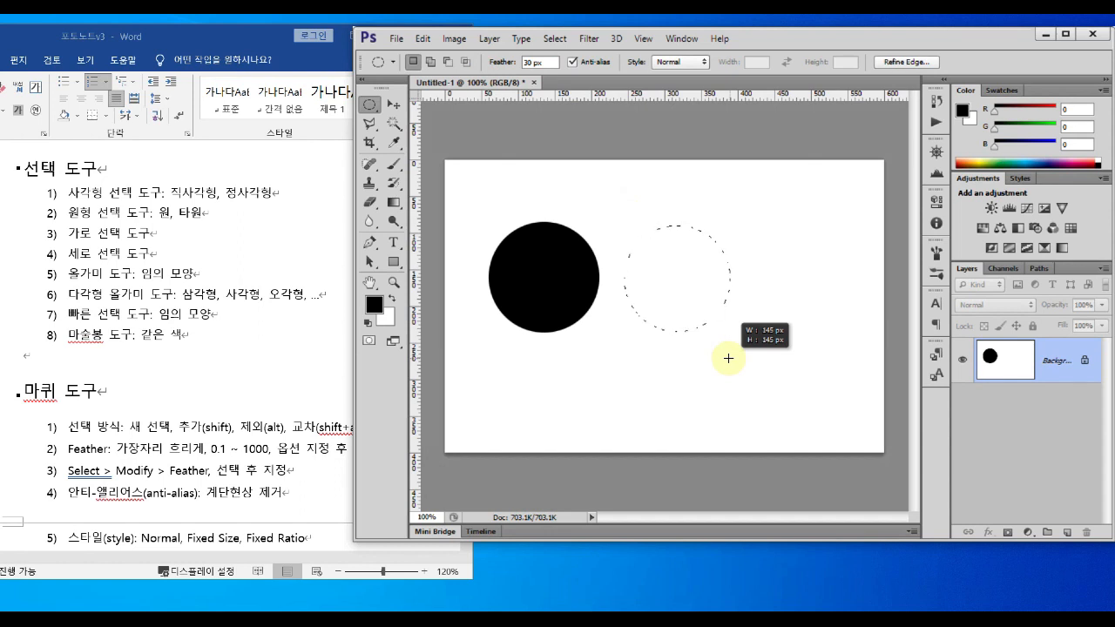
drag(729, 358, 730, 358)
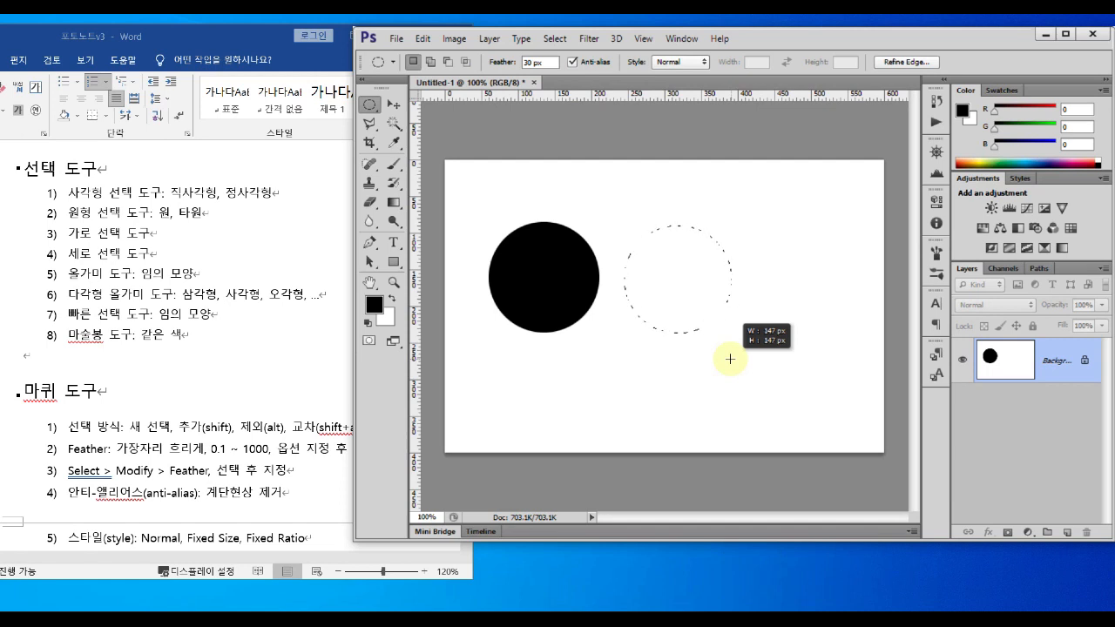
drag(730, 357, 729, 357)
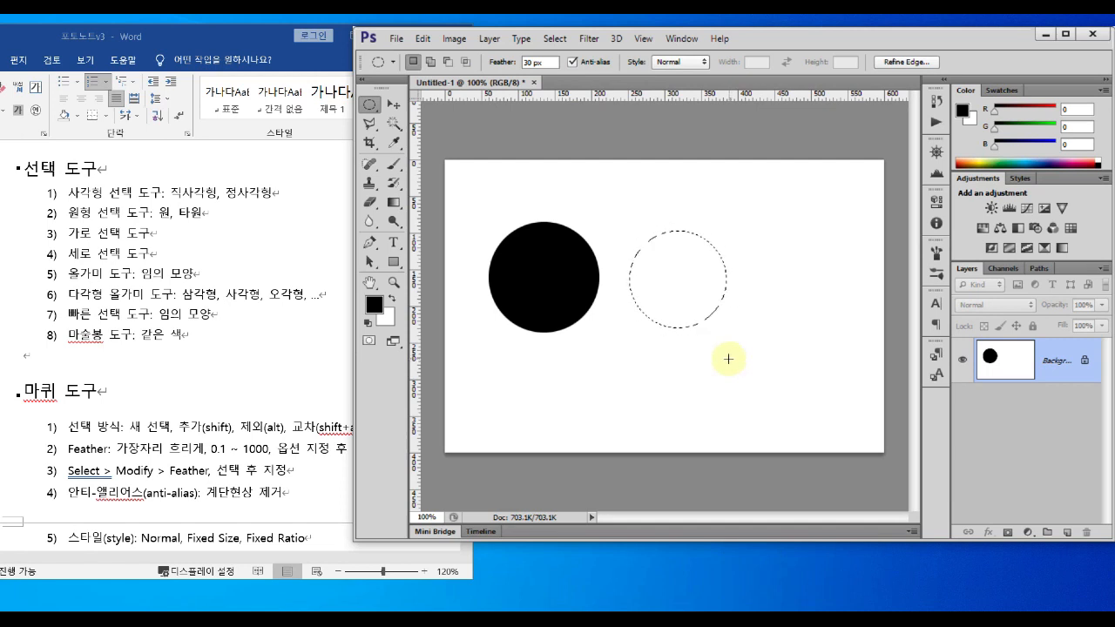
key(alt+BackSpace)
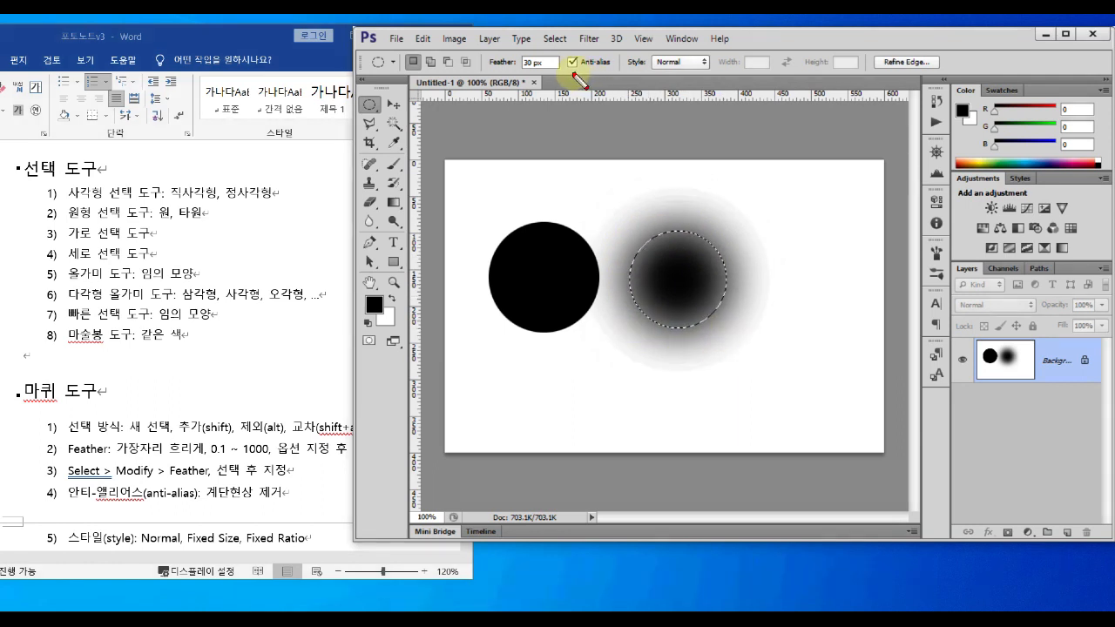
Step: With feather at 0 px and anti-aliasing off, select a circle below and between the other two, fill it black and deselect
drag(566, 72, 617, 71)
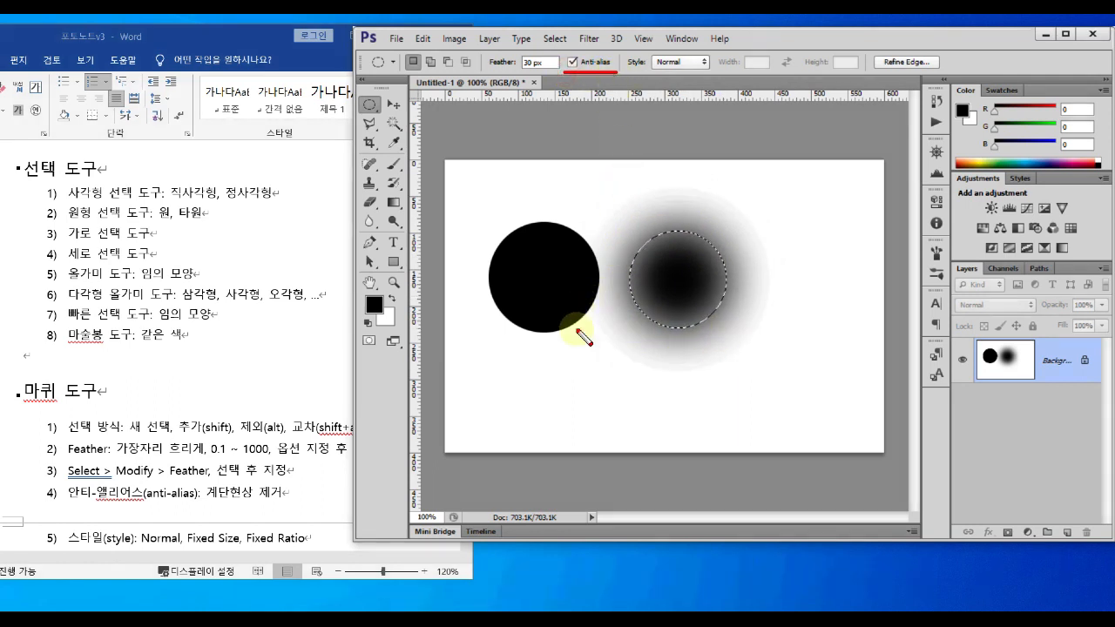
key(Escape)
click(572, 63)
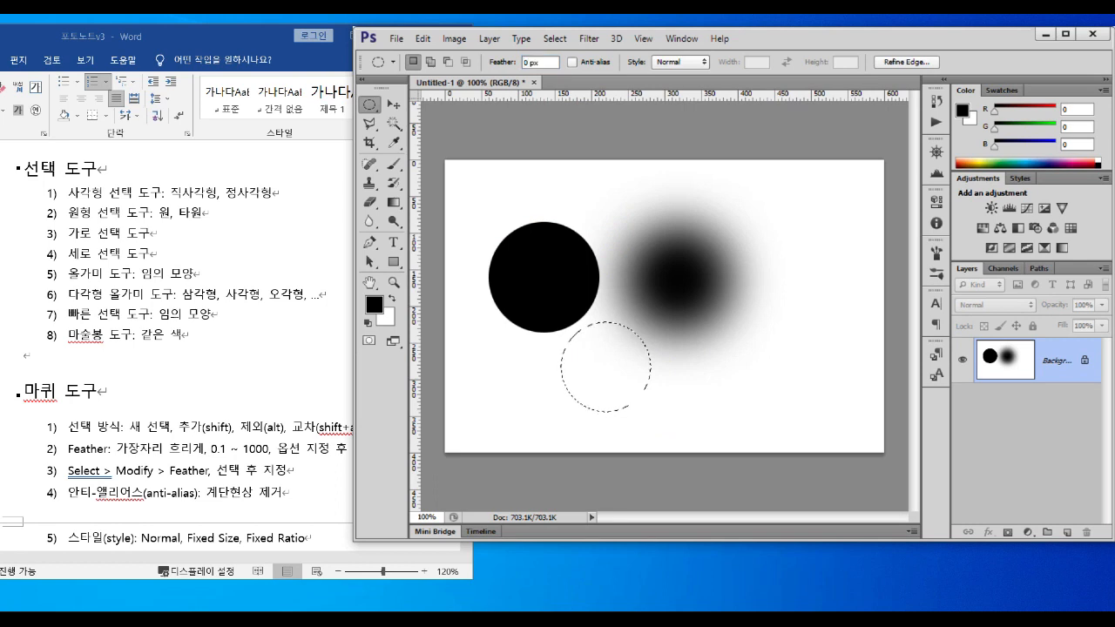
click(779, 332)
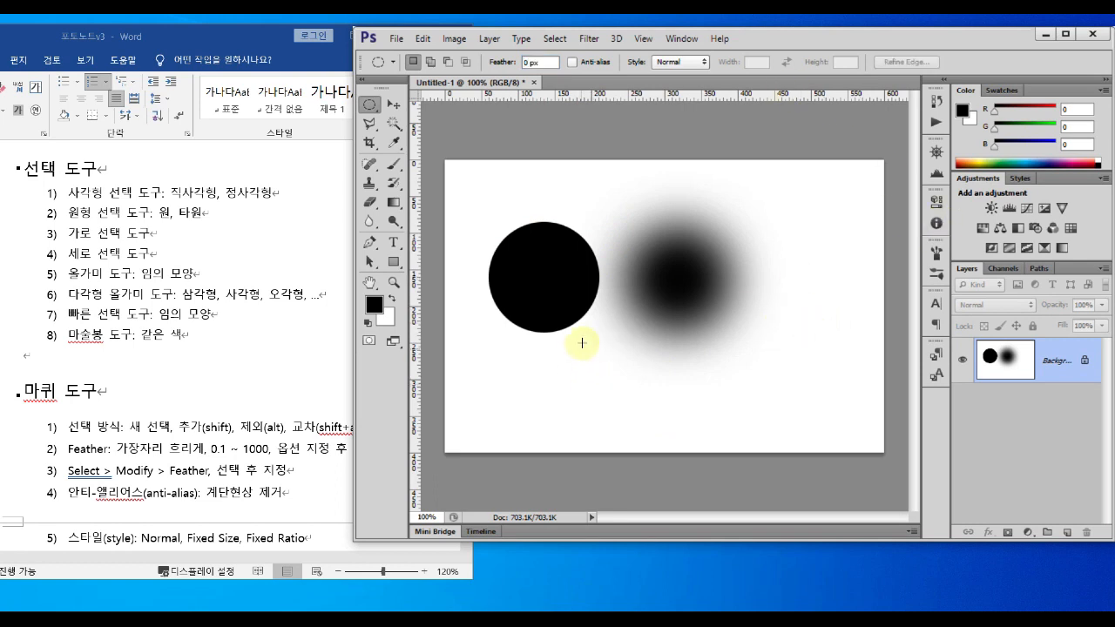
drag(581, 327, 629, 365)
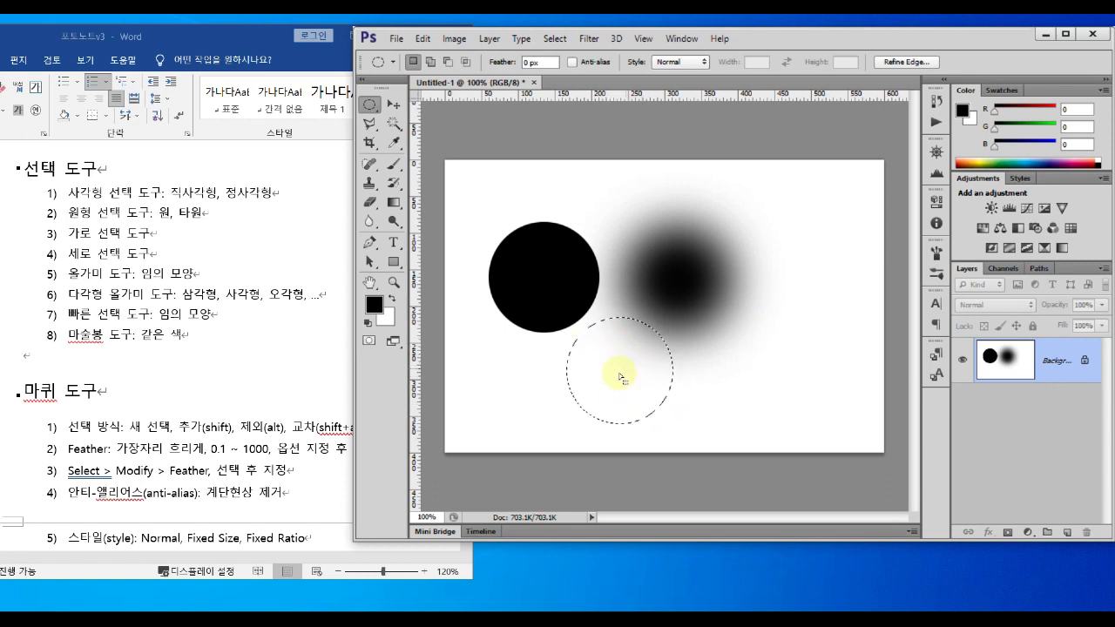
key(alt+BackSpace)
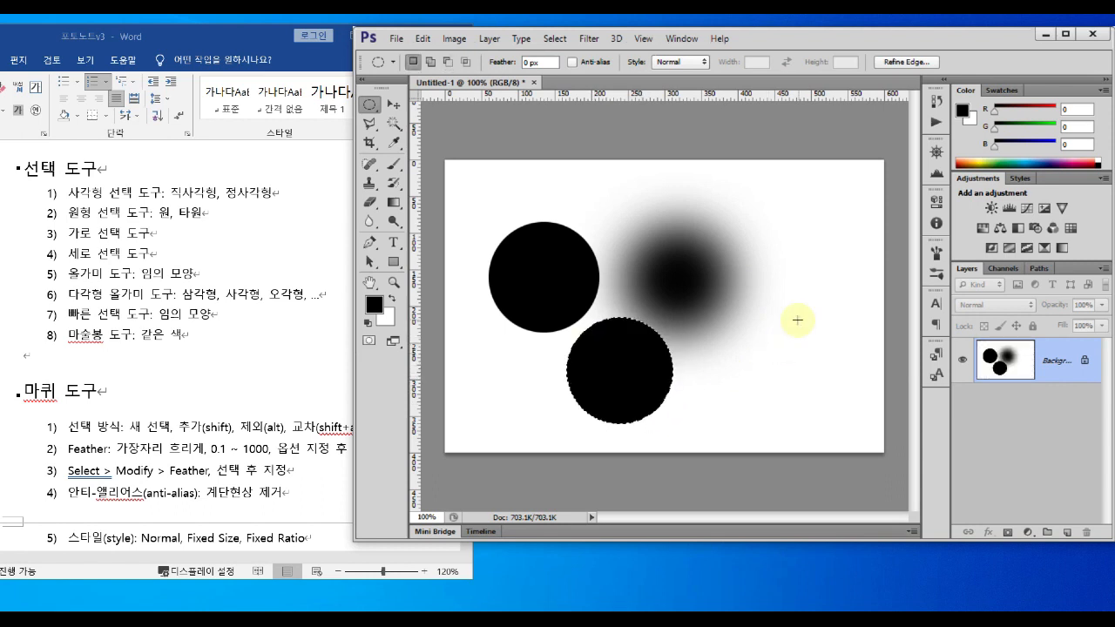
key(ctrl+d)
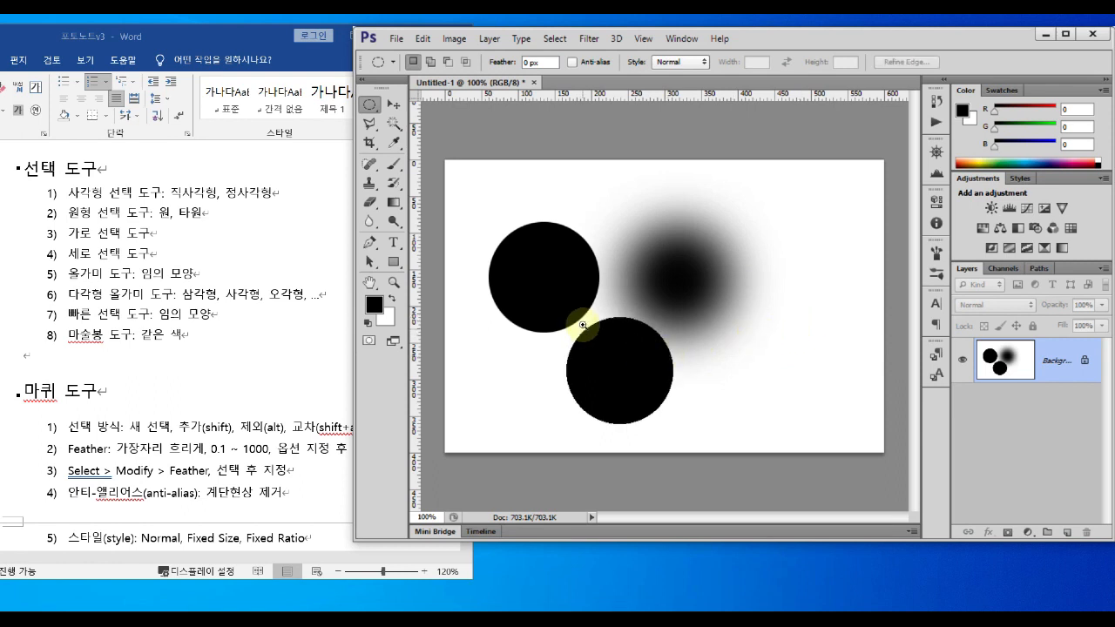
Step: Examine the edges of the anti-aliased and non-anti-aliased circles at 300% magnification
scroll(587, 323, up, 1)
scroll(667, 299, up, 1)
mouse_move(690, 310)
mouse_down()
mouse_move(607, 288)
mouse_move(577, 249)
mouse_move(575, 296)
mouse_up()
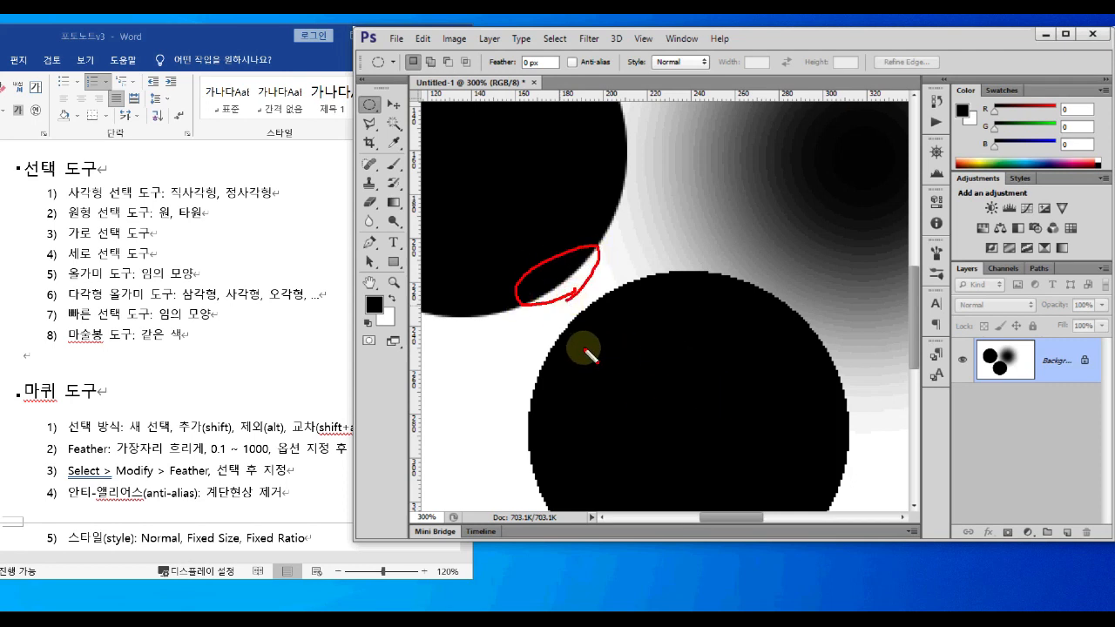
mouse_move(579, 344)
mouse_down()
mouse_move(543, 356)
mouse_move(535, 333)
mouse_move(588, 284)
mouse_move(631, 270)
mouse_move(642, 300)
mouse_move(572, 340)
mouse_up()
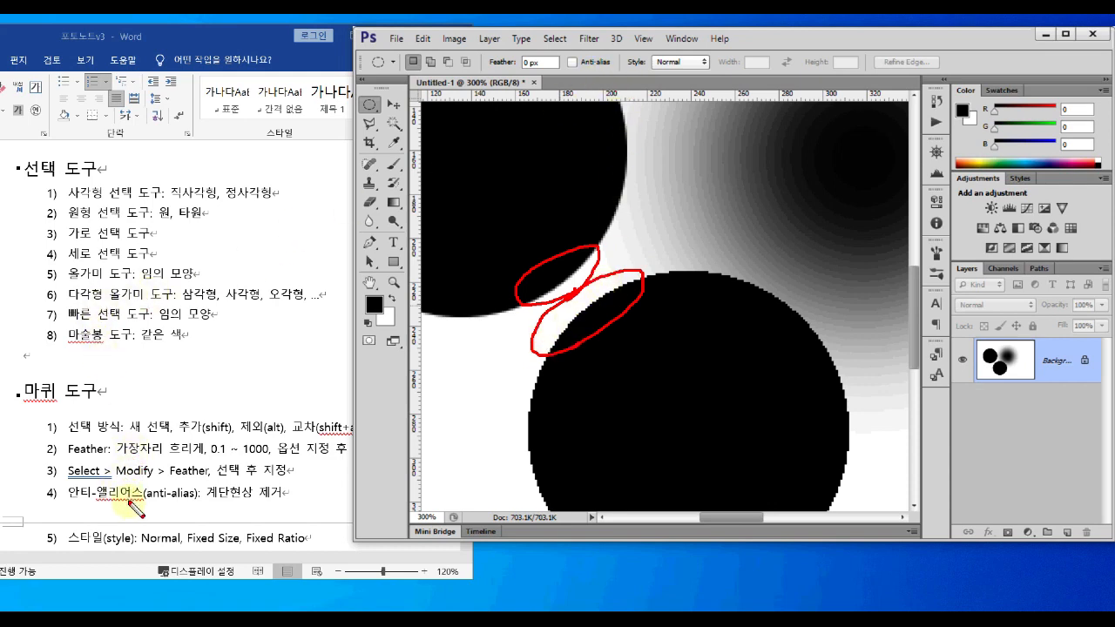
drag(64, 503, 192, 504)
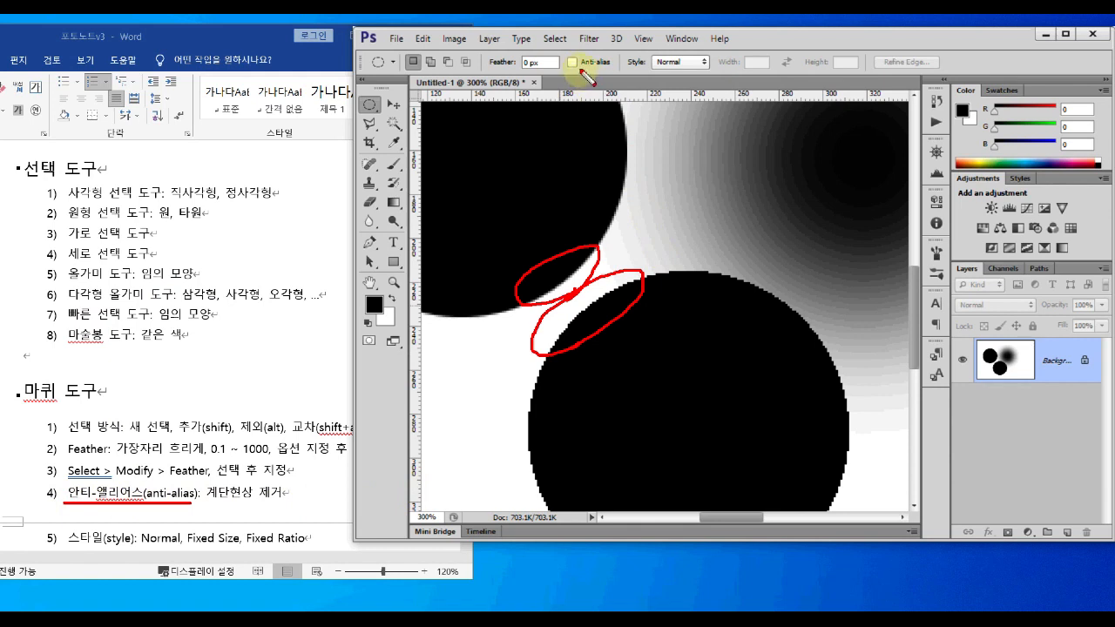
drag(566, 70, 614, 69)
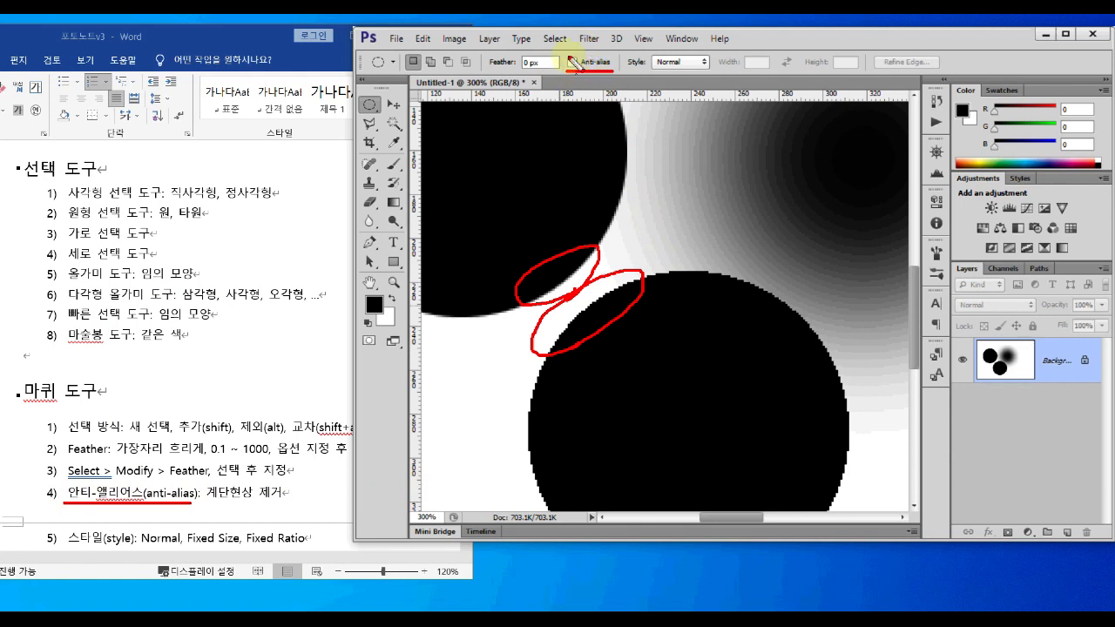
key(Escape)
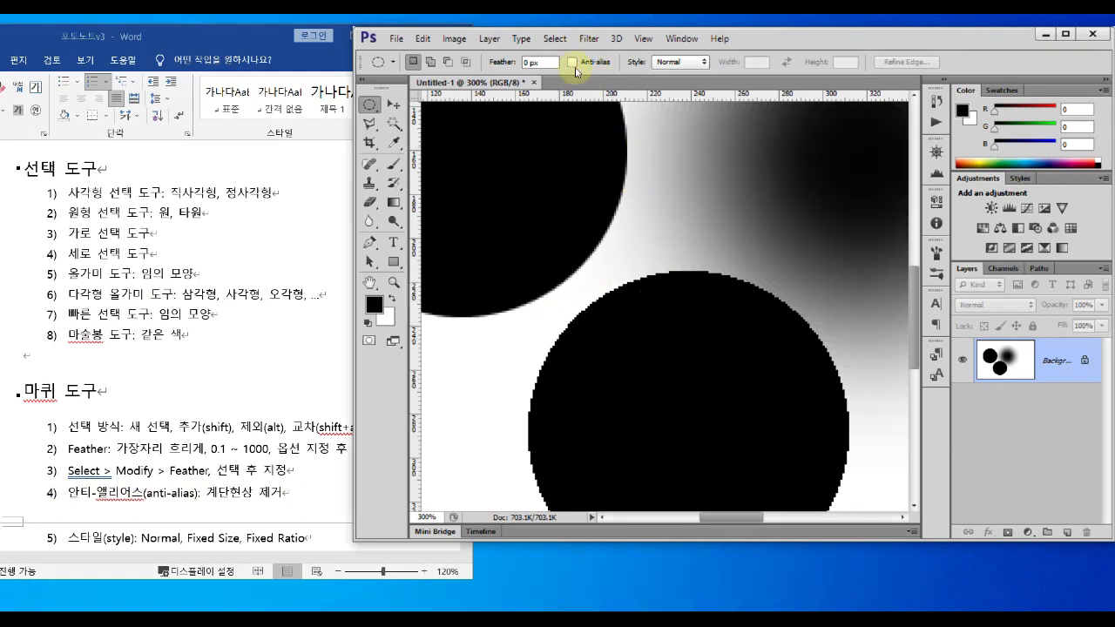
Step: Turn anti-aliasing back on for the elliptical selection tool, compare the two circles' edges, and return to 100% magnification
click(572, 62)
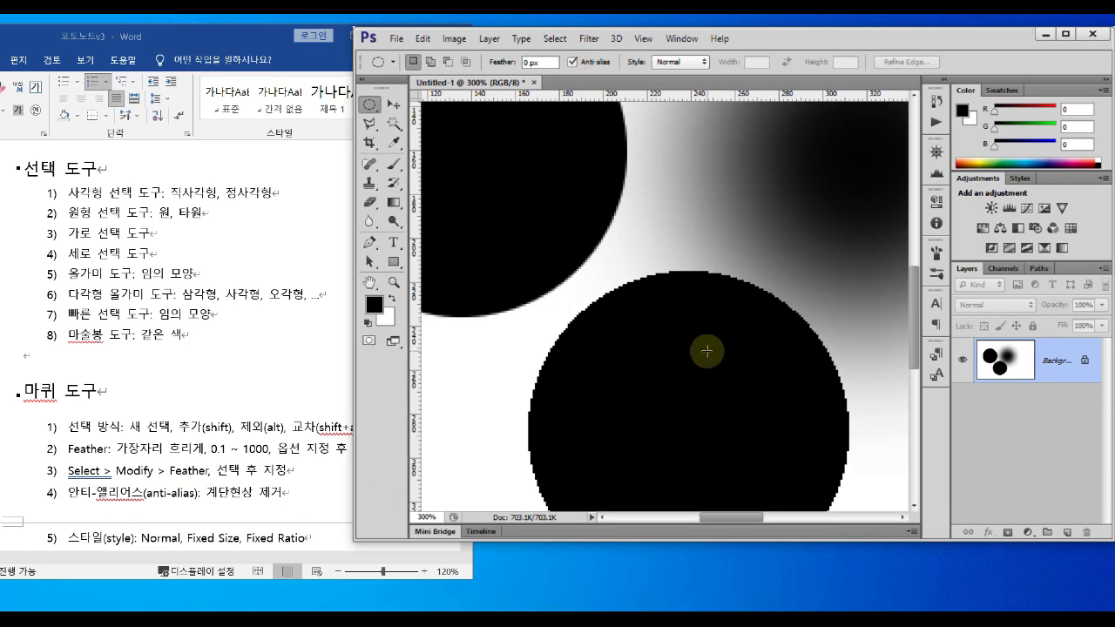
key(ctrl+2)
mouse_move(517, 180)
mouse_down()
mouse_move(502, 206)
mouse_move(518, 228)
mouse_up()
drag(506, 226, 531, 227)
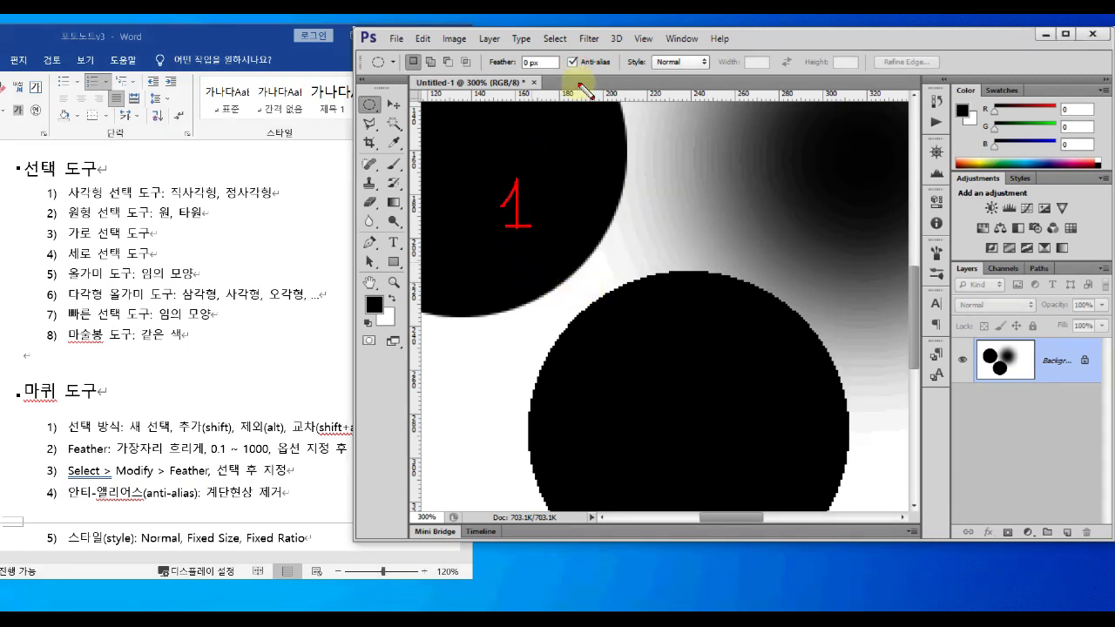
drag(566, 70, 609, 69)
mouse_move(603, 346)
mouse_down()
mouse_move(606, 373)
mouse_move(644, 374)
mouse_up()
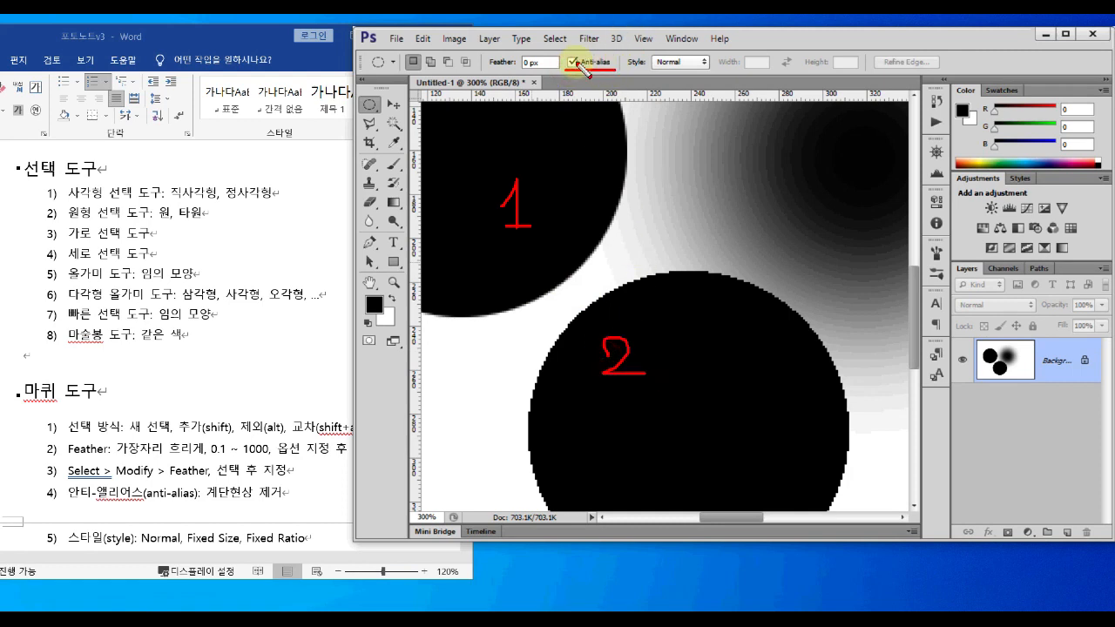
mouse_move(618, 305)
mouse_down()
mouse_move(570, 368)
mouse_move(535, 373)
mouse_move(575, 310)
mouse_move(625, 267)
mouse_move(664, 279)
mouse_move(609, 310)
mouse_up()
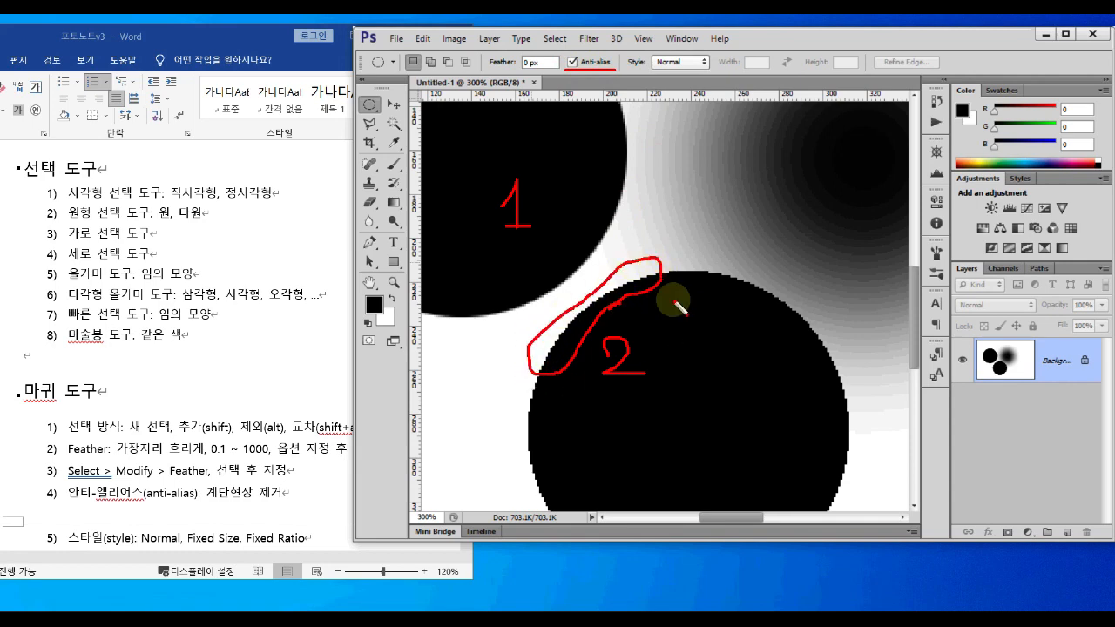
key(Escape)
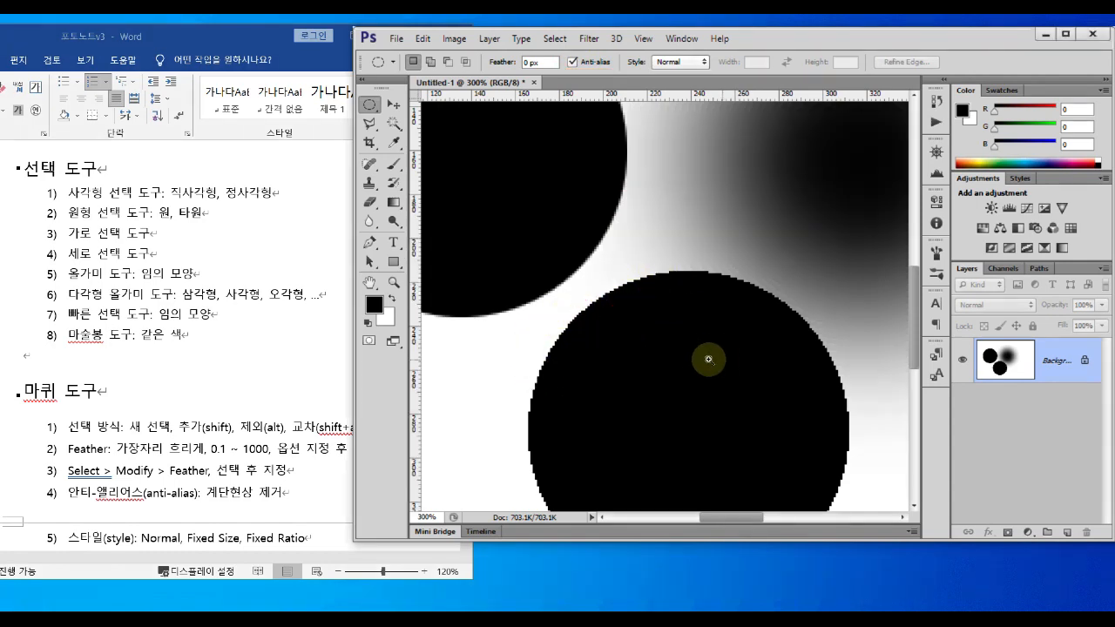
key(ctrl+minus)
key(ctrl+minus)
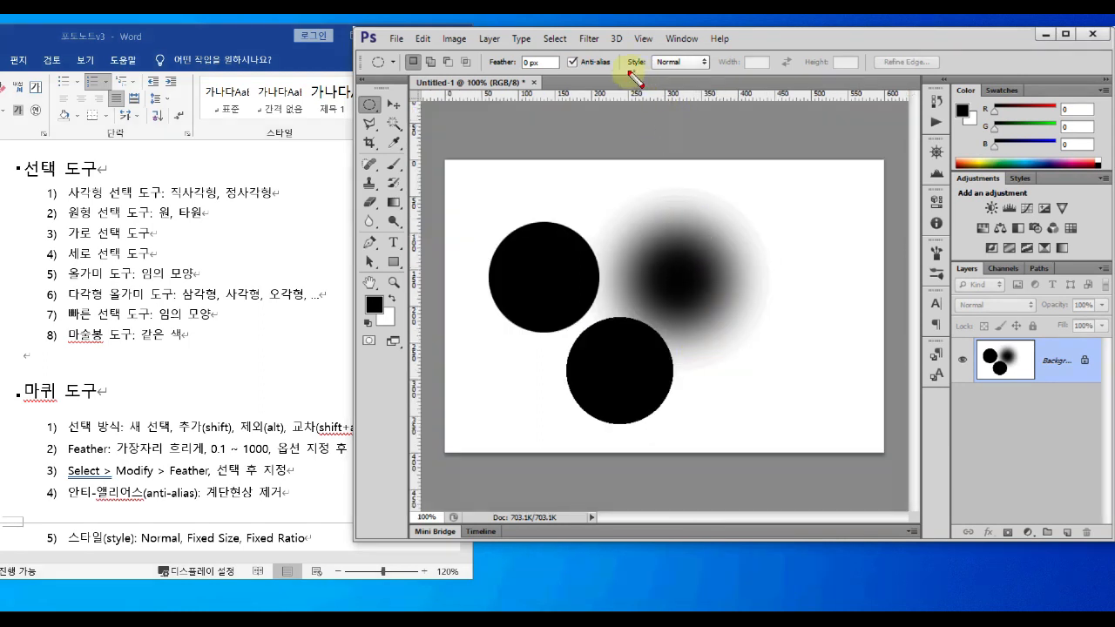
Step: Try several freehand elliptical selections of different sizes with the Normal style, and deselect
drag(624, 70, 700, 73)
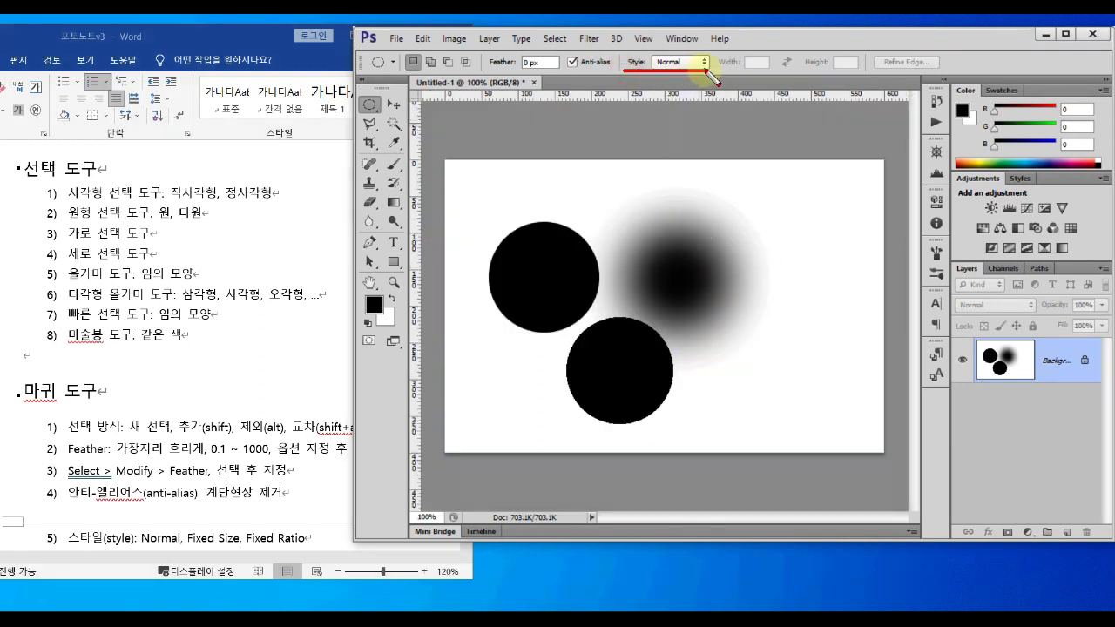
key(Escape)
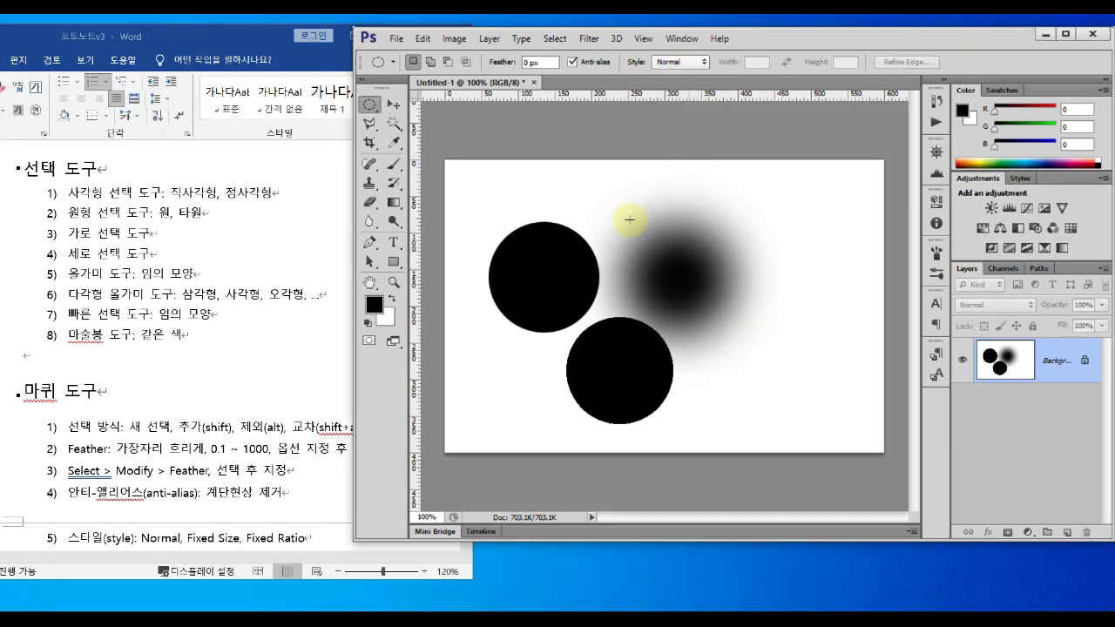
drag(602, 202, 691, 290)
drag(703, 188, 839, 329)
drag(617, 244, 663, 284)
drag(672, 189, 841, 362)
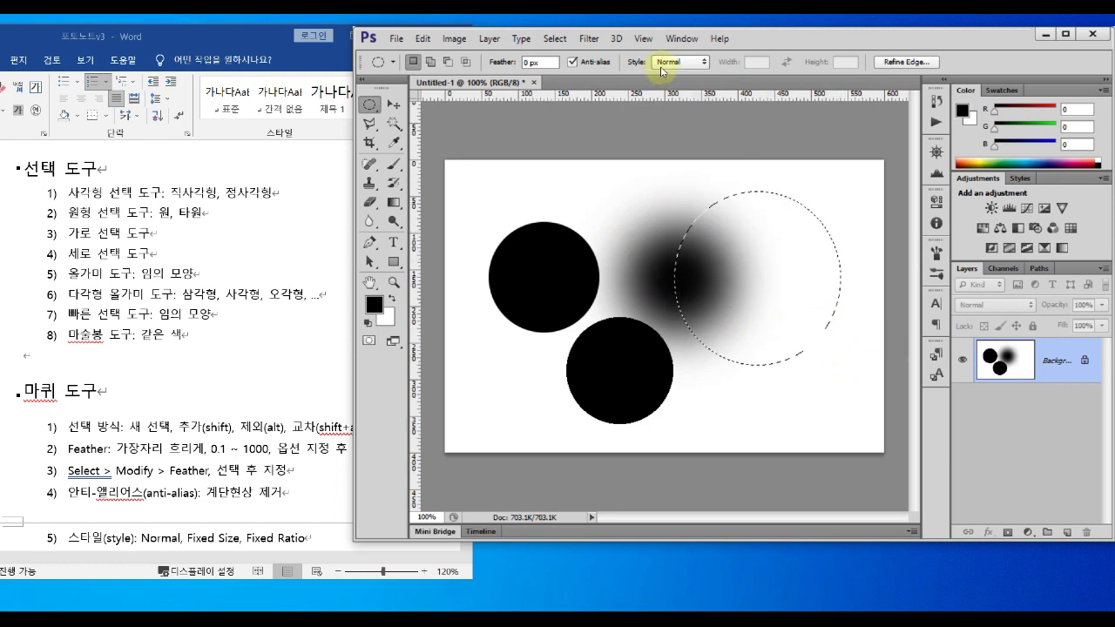
click(702, 252)
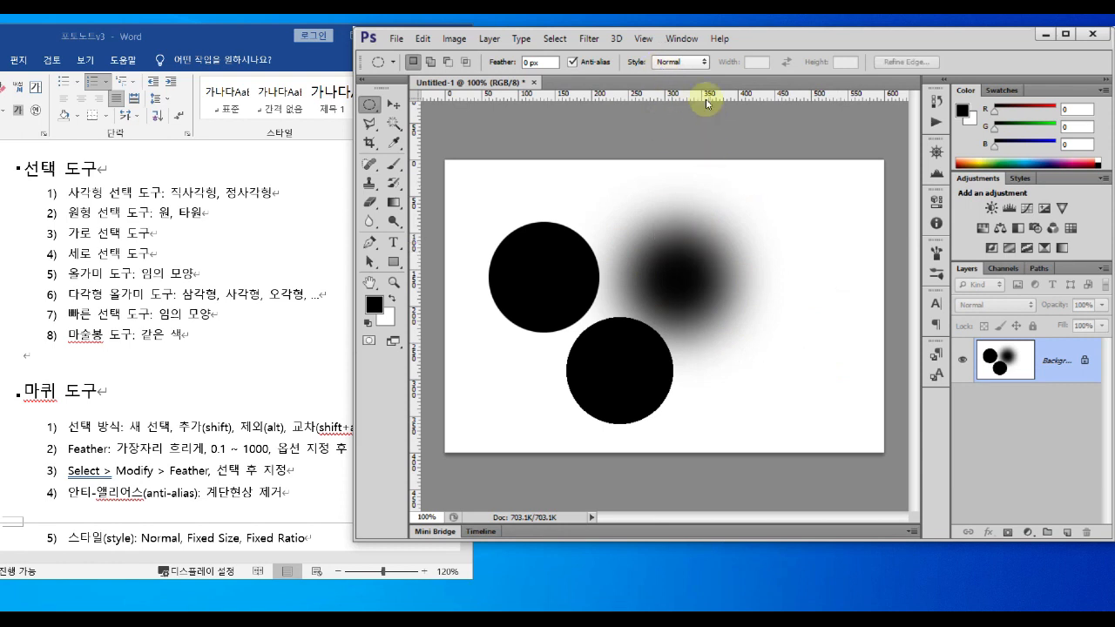
Step: Set the elliptical selection style to Fixed Size with a width of 5 px and a height of 5 px
click(668, 66)
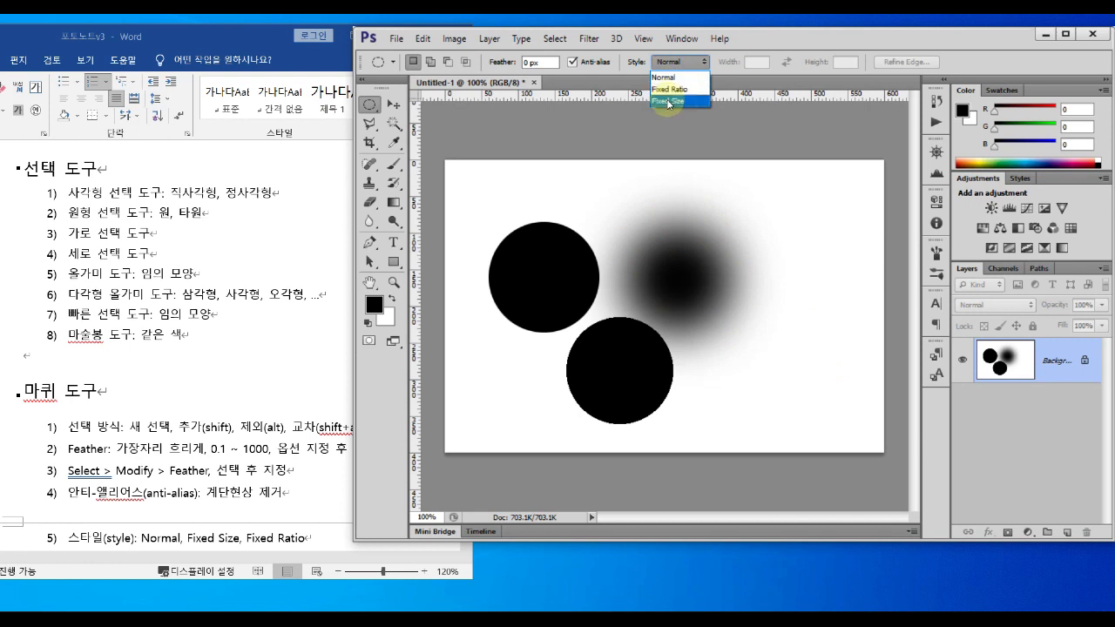
click(667, 102)
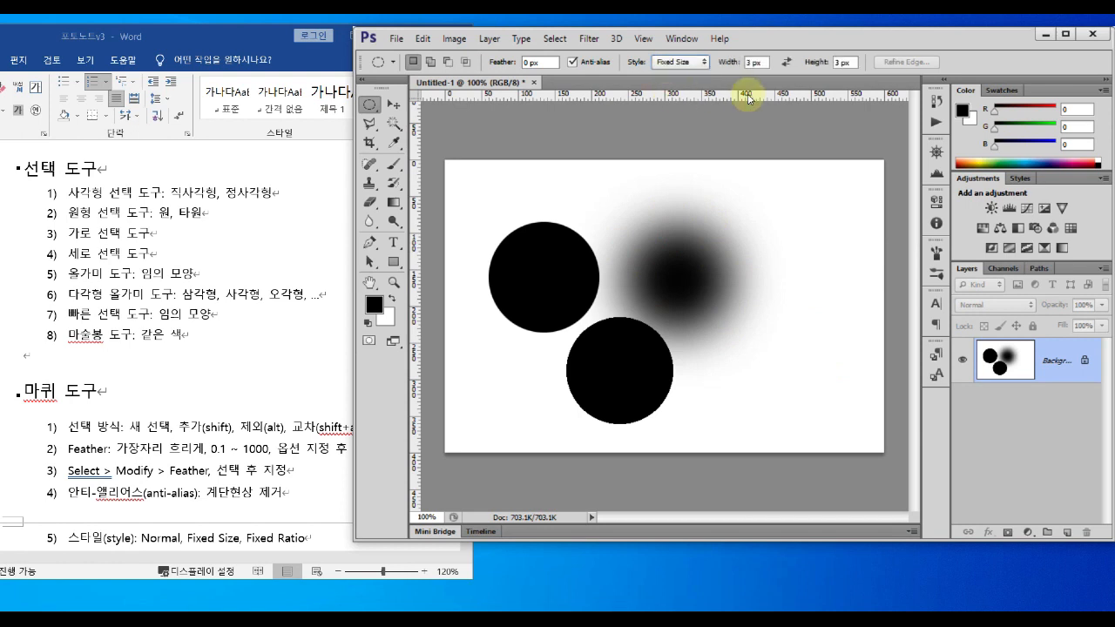
drag(720, 70, 856, 69)
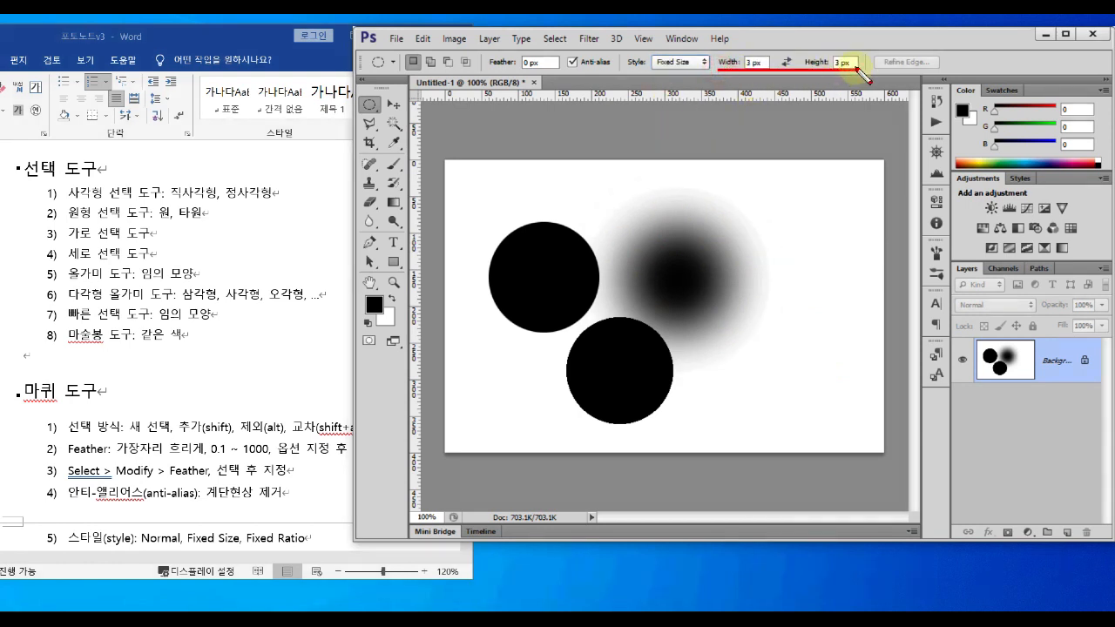
key(Escape)
click(763, 63)
text(5)
key(Tab)
text(5)
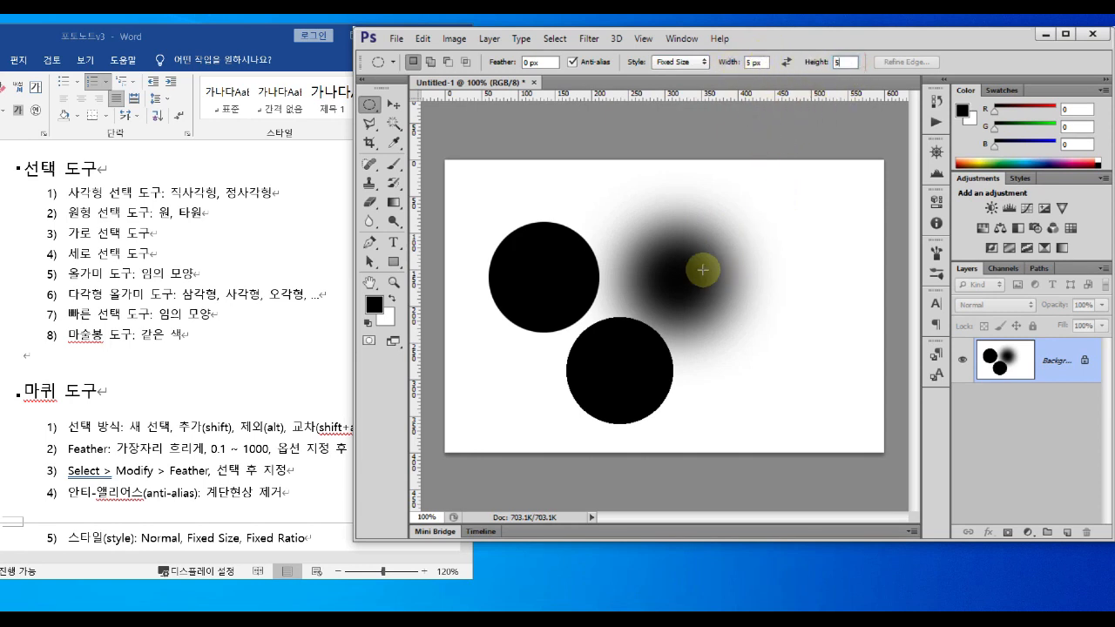
Step: Place a 5 px circular selection beside the feathered circle, fill it with black, and place another selection below it
click(760, 246)
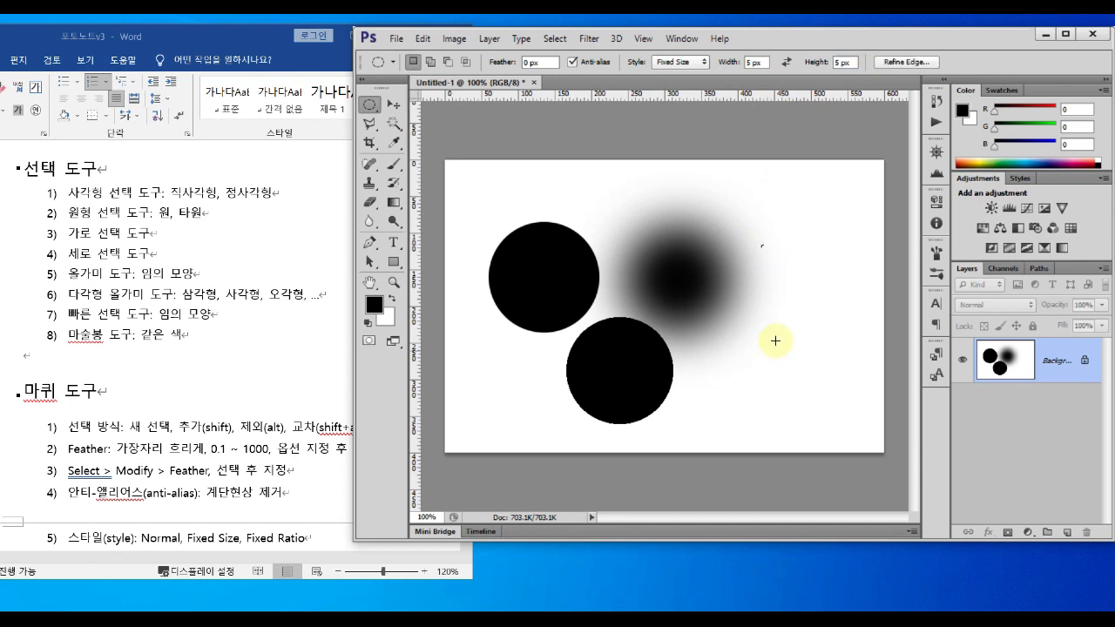
key(alt+BackSpace)
click(769, 281)
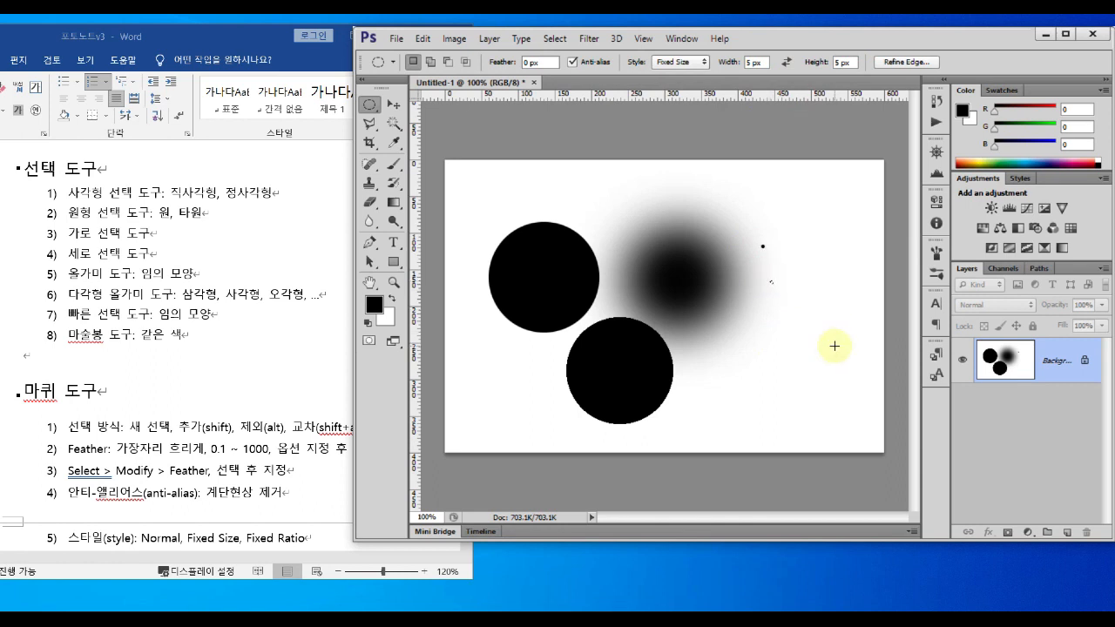
Step: Set the elliptical selection's fixed size to a width of 30 px and a height of 30 px
drag(762, 62, 730, 63)
text(30)
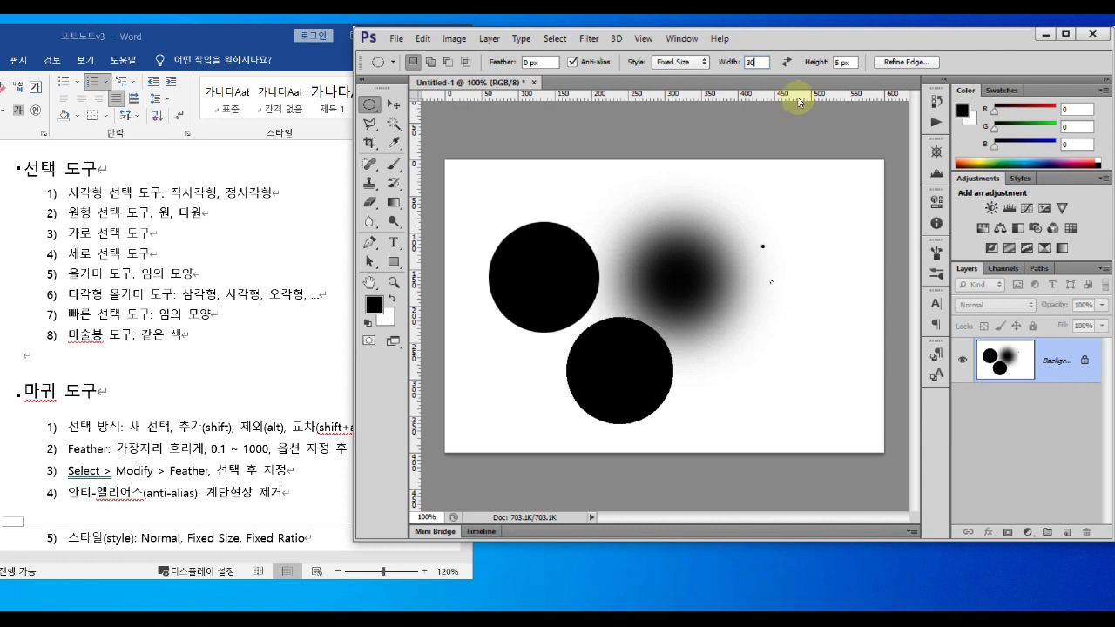
drag(857, 63, 786, 67)
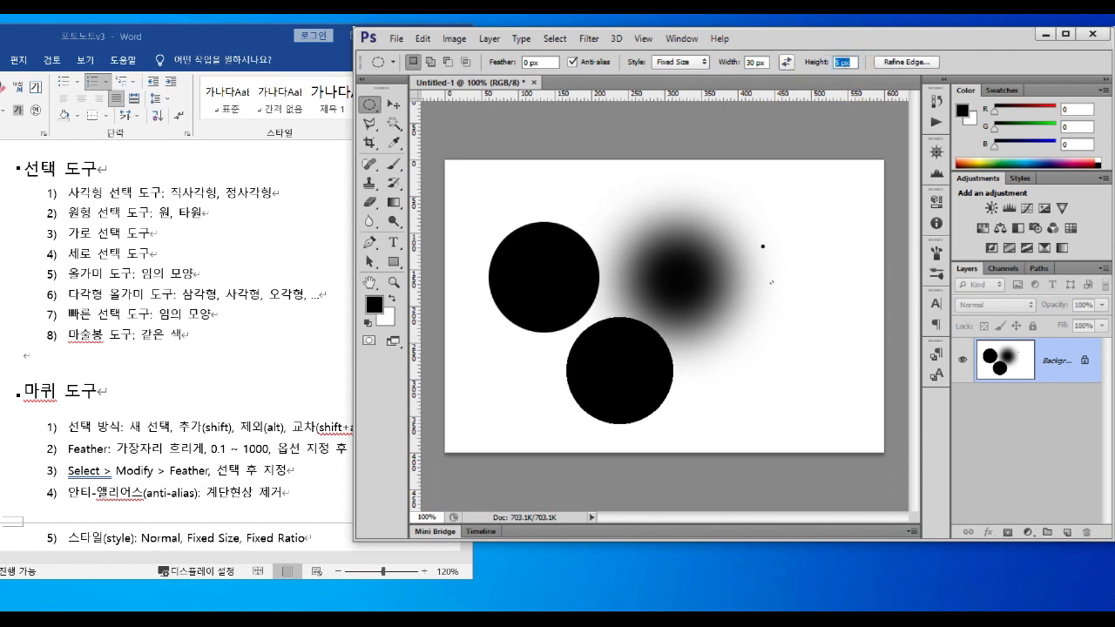
key(Return)
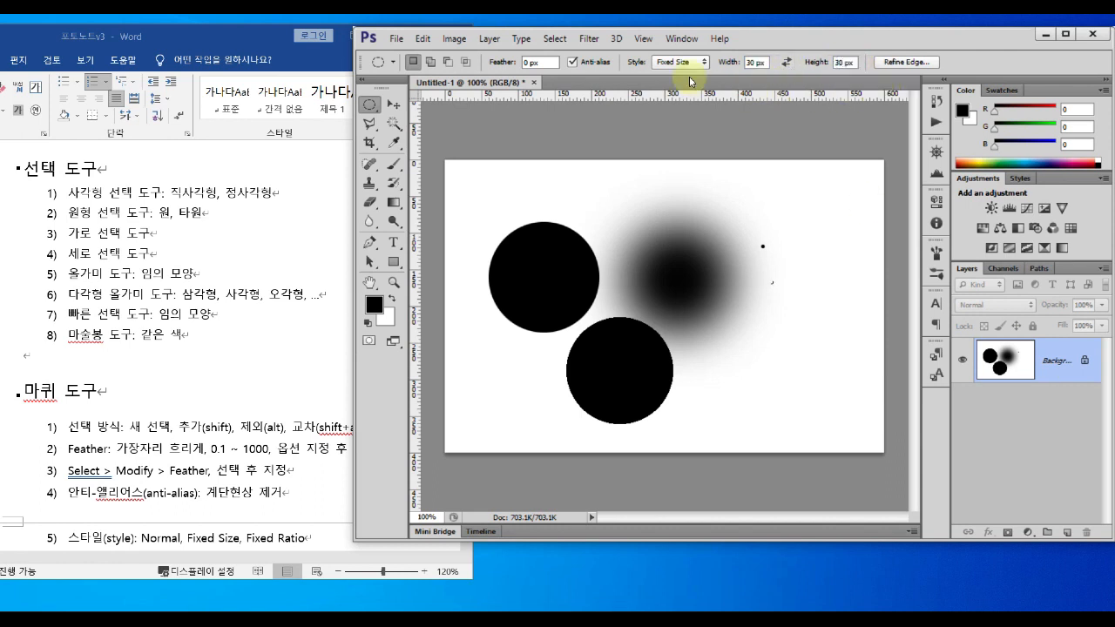
drag(651, 73, 862, 73)
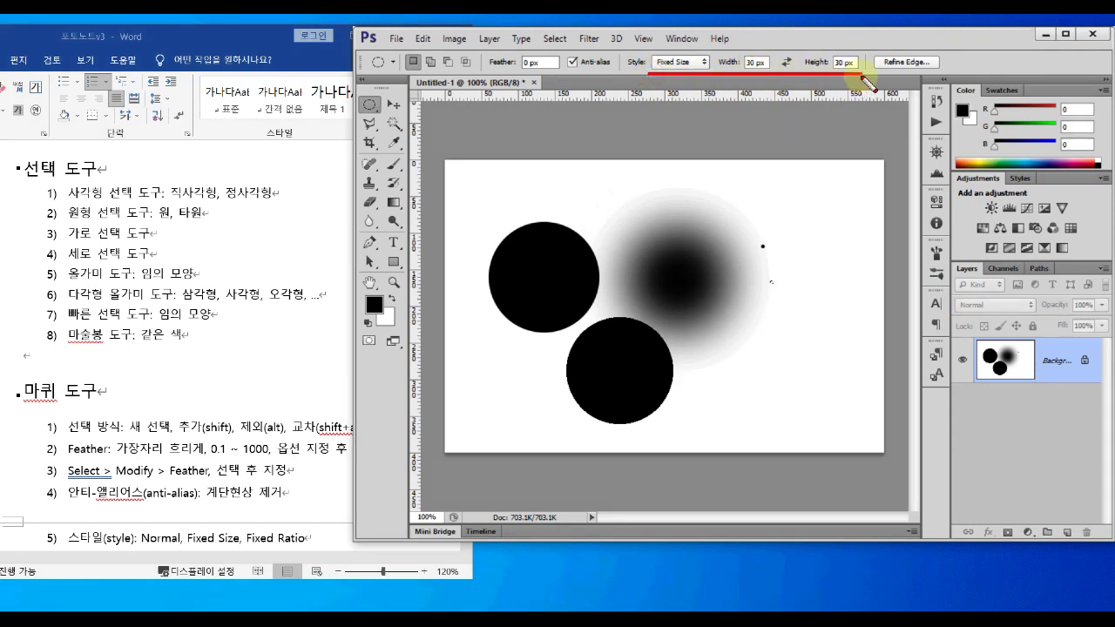
key(Escape)
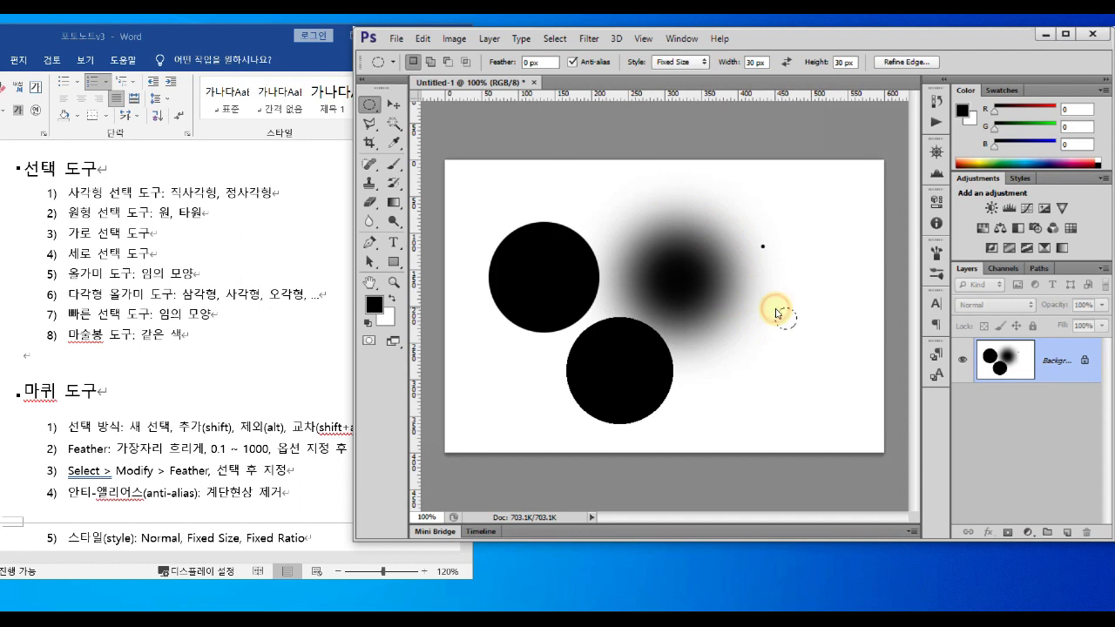
Step: Place a 30 px circular selection below the tiny dot, fill it with black, and place another selection beneath it
drag(786, 320, 781, 283)
key(alt+Delete)
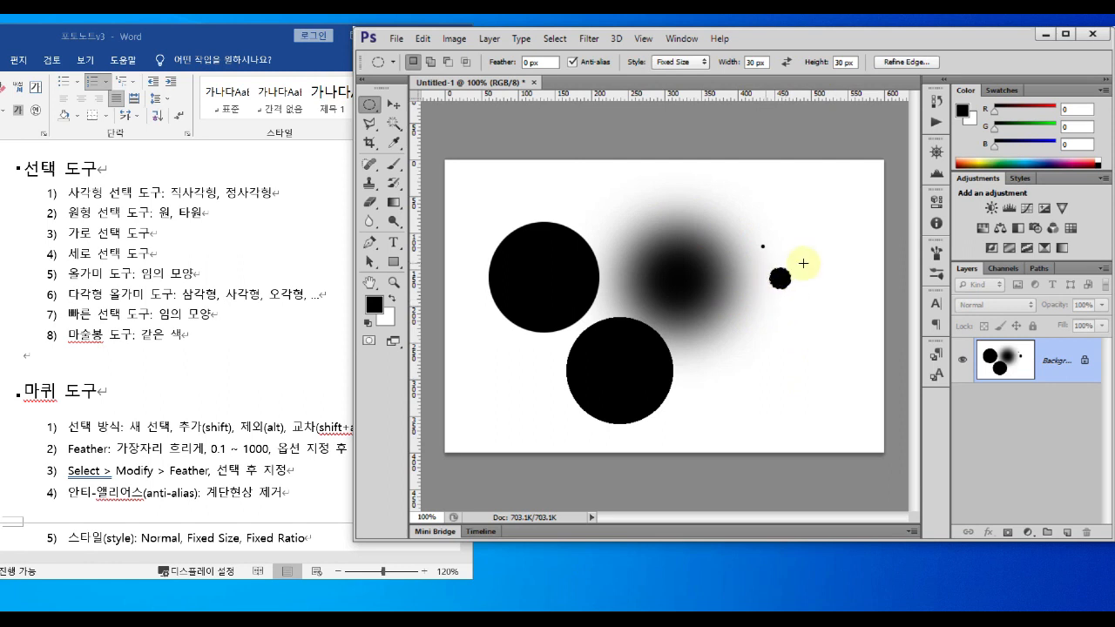
click(791, 306)
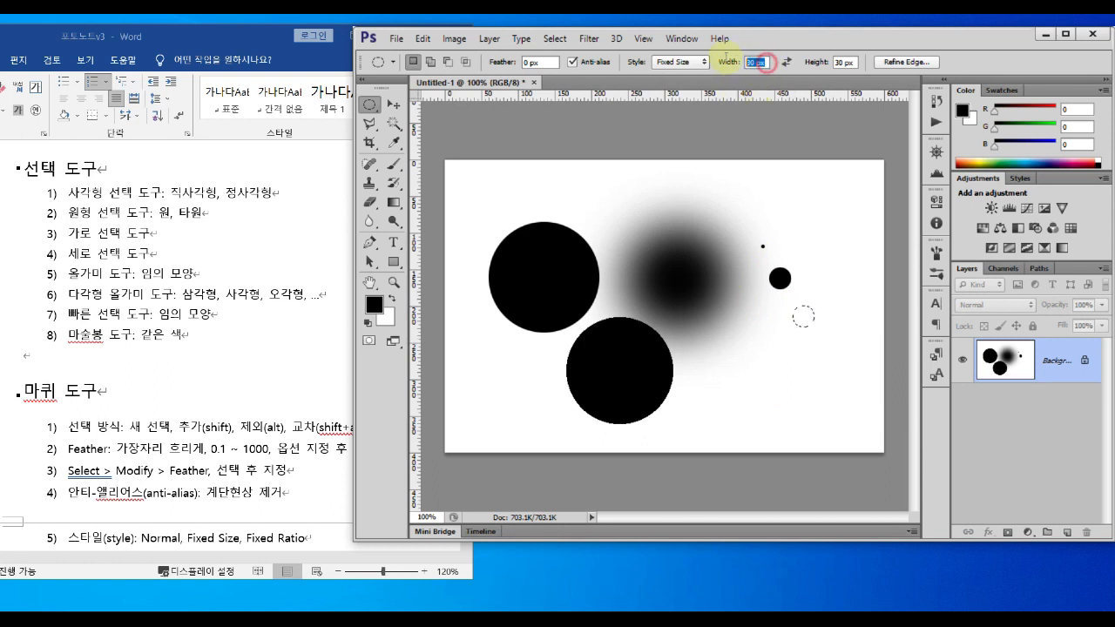
Step: Keep the Fixed Size style and set the selection's width and height to 100 px each
click(670, 62)
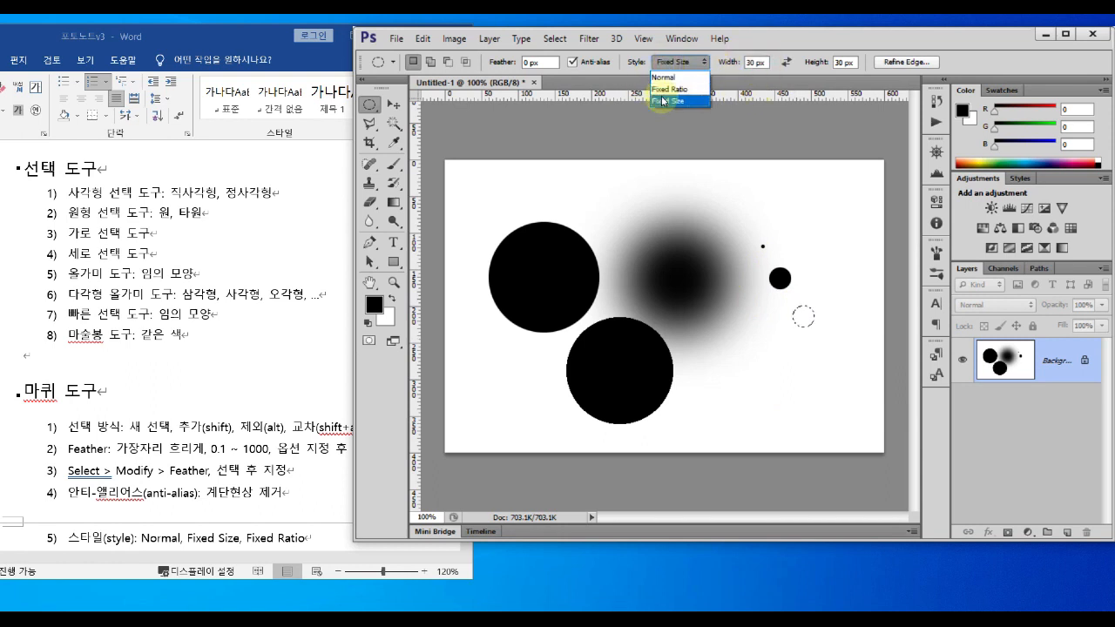
click(666, 100)
click(763, 62)
drag(764, 62, 741, 61)
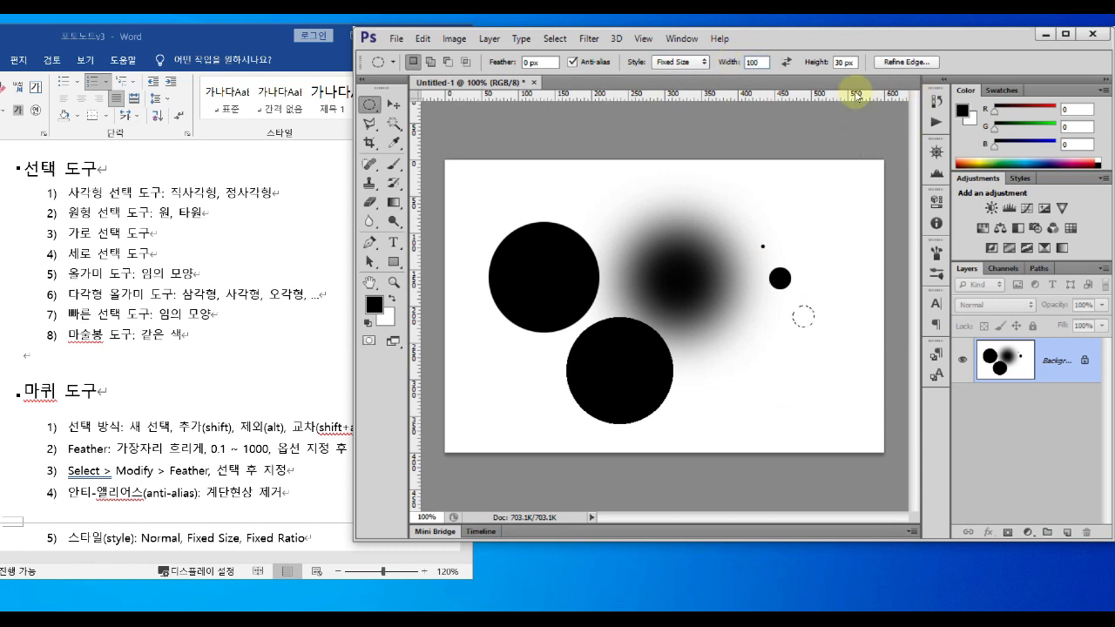
drag(854, 64, 794, 69)
text(10)
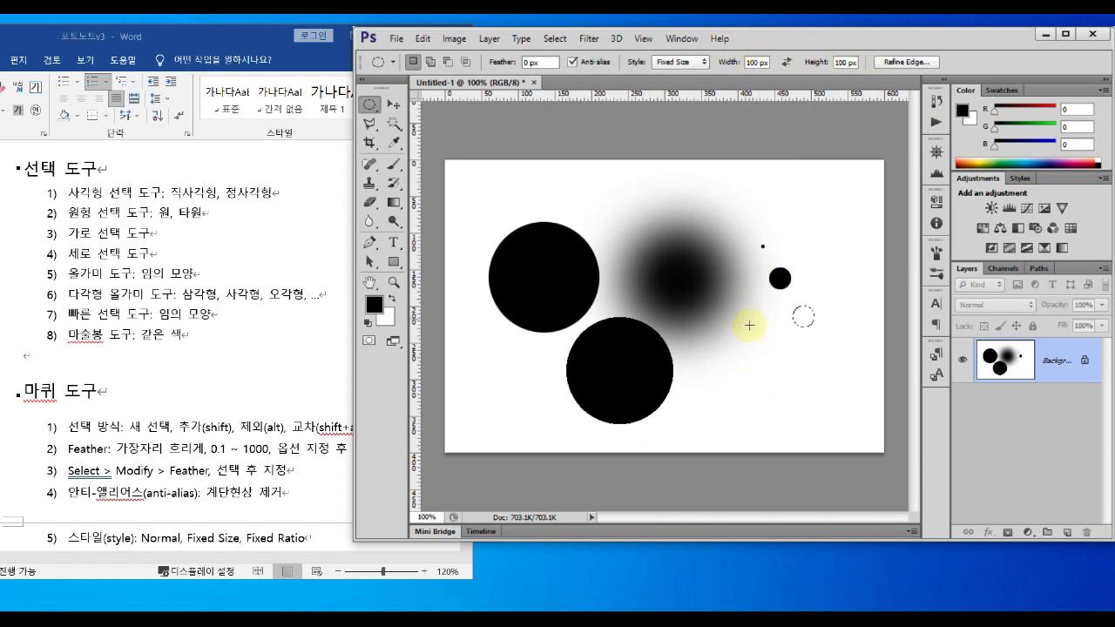
Step: Place a 100 px circular selection below the 30 px dot, fill it with black, and place another one beside it
drag(742, 326, 755, 309)
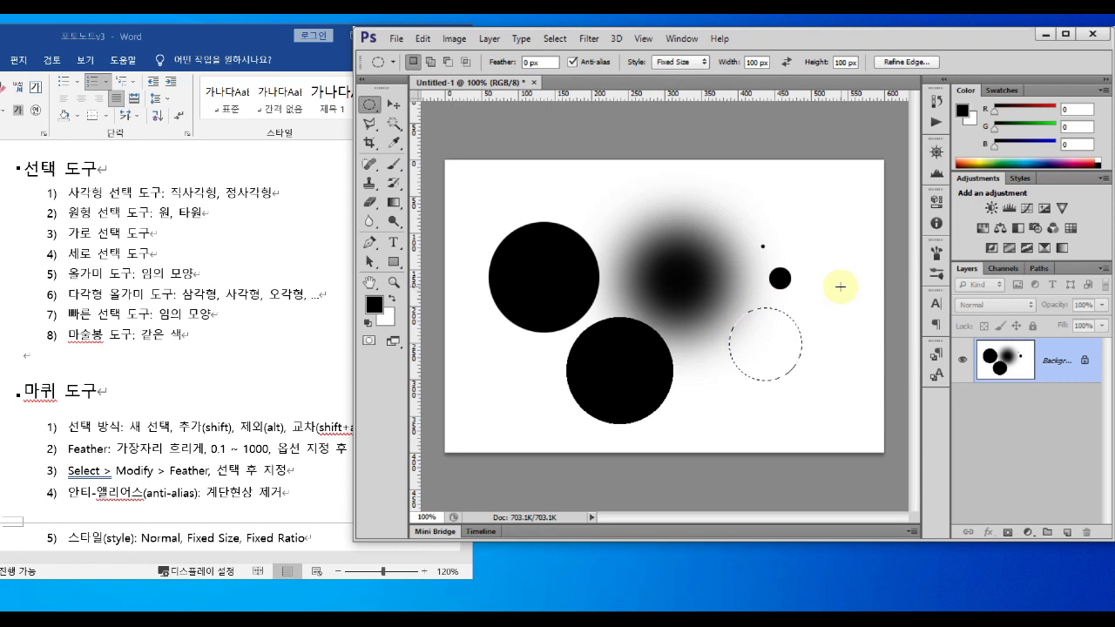
key(alt+BackSpace)
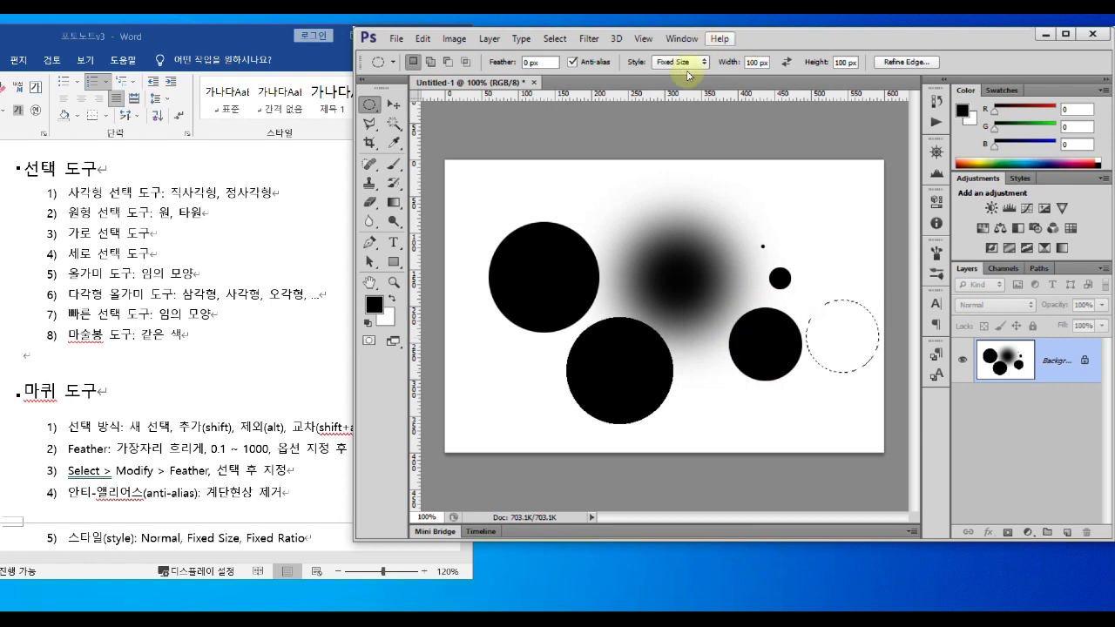
drag(782, 75, 856, 75)
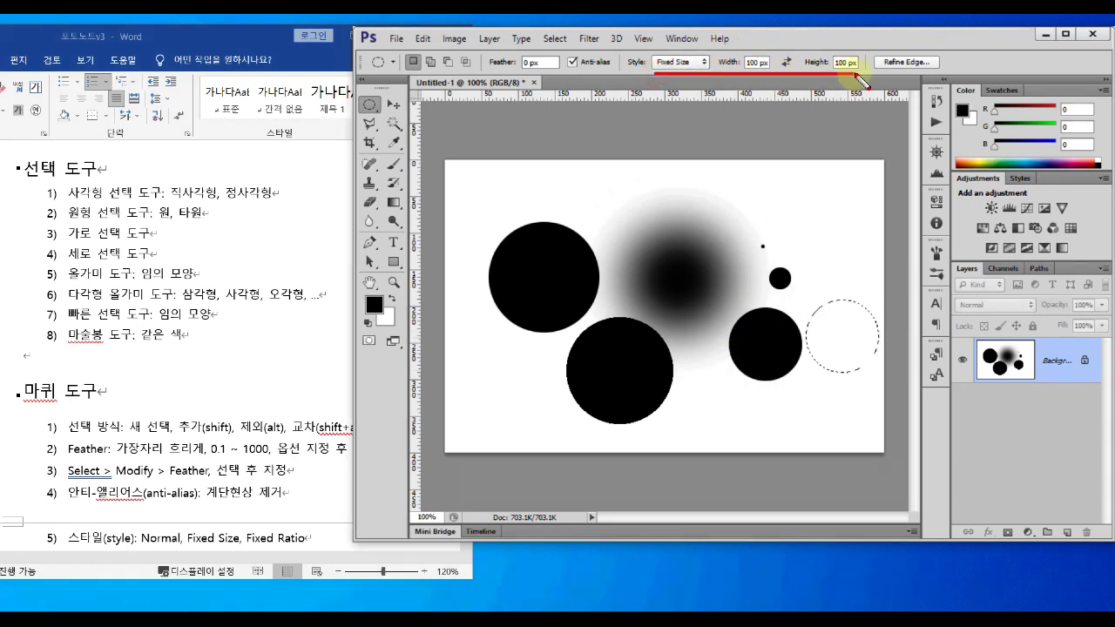
key(Escape)
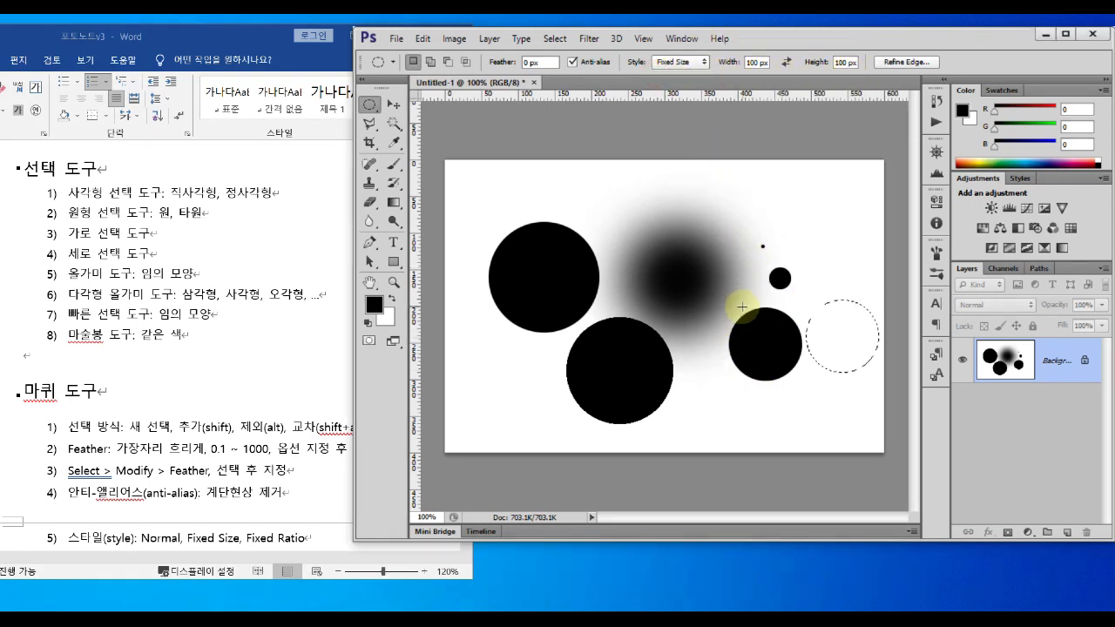
Step: Try placing the 100 px fixed-size circular selection at various spots across the canvas
click(623, 203)
click(681, 284)
click(808, 189)
click(525, 187)
click(478, 374)
click(659, 221)
click(524, 195)
click(490, 373)
click(619, 204)
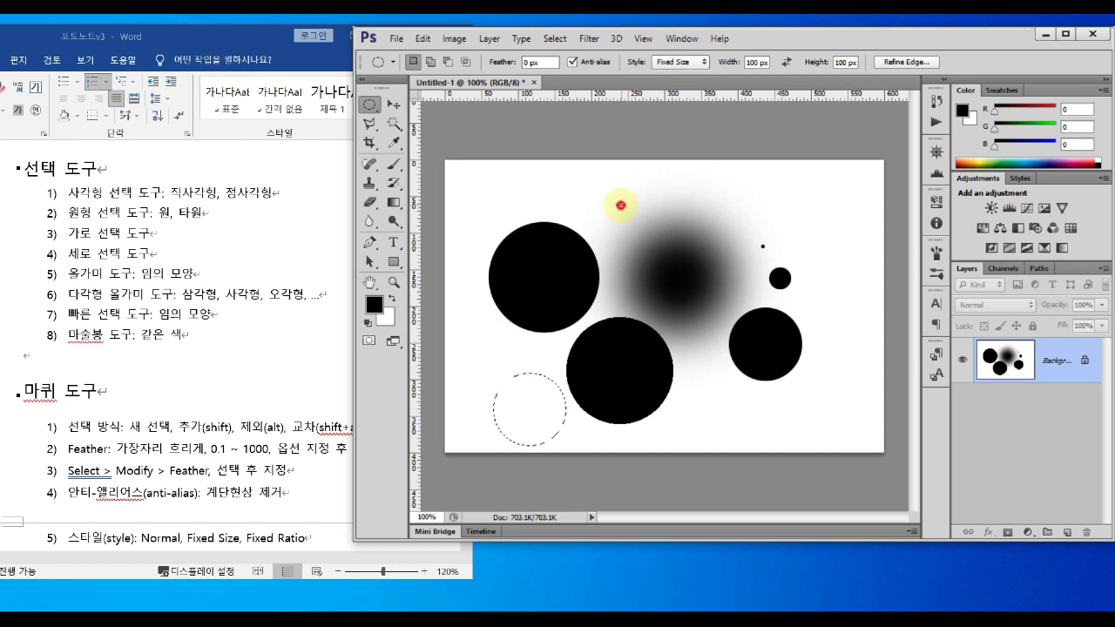
click(765, 200)
click(578, 192)
click(769, 195)
click(590, 186)
click(758, 204)
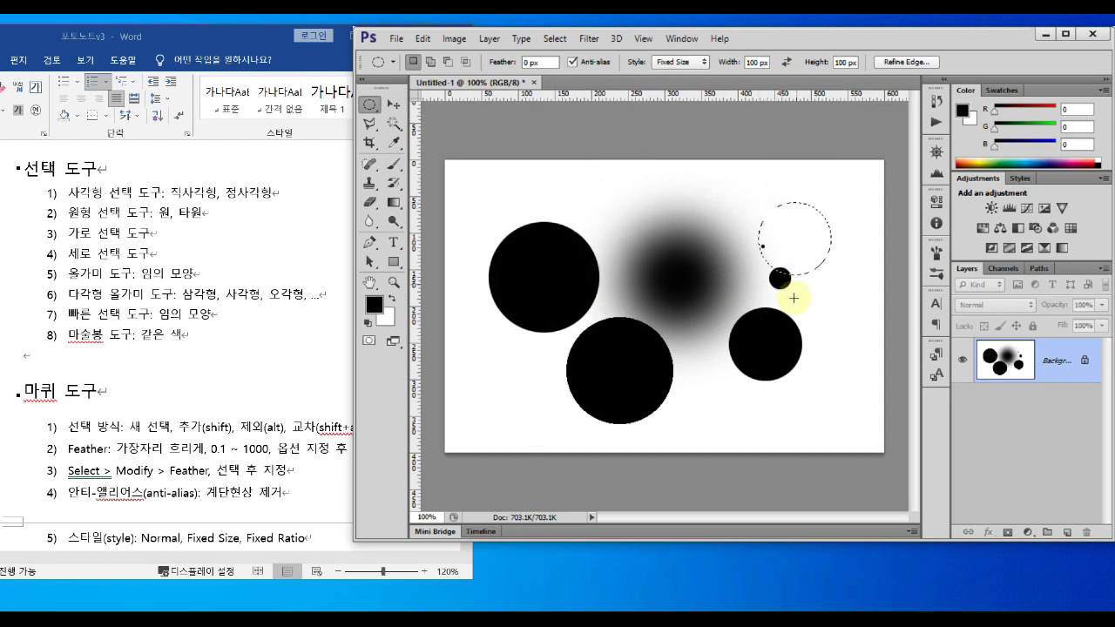
Step: Deselect the circular selection and switch the elliptical selection style to Fixed Ratio
click(555, 39)
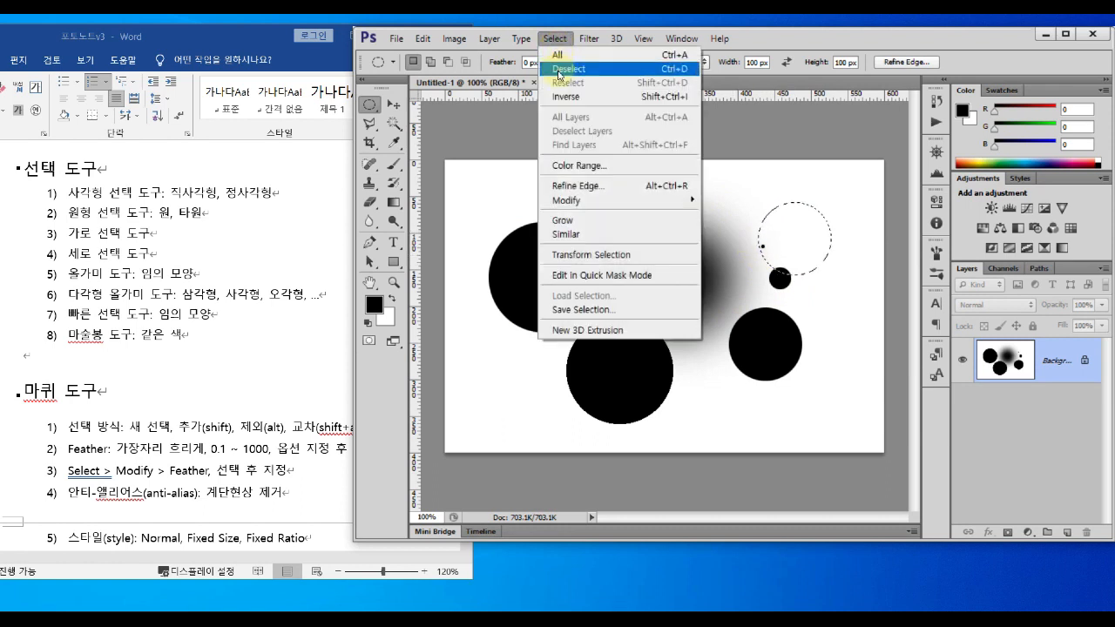
click(559, 71)
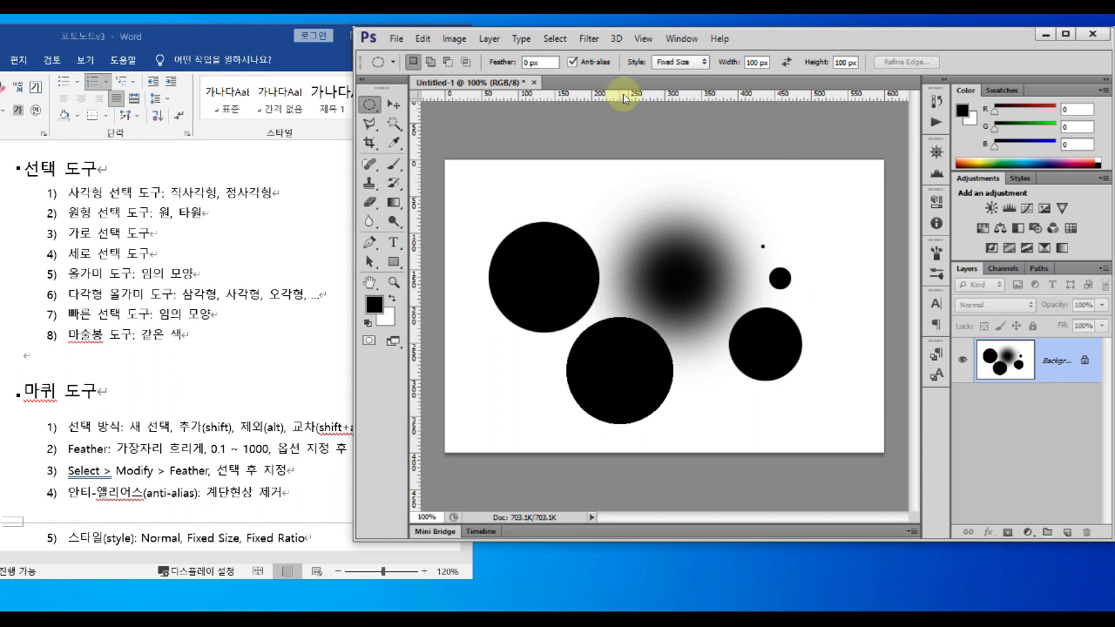
click(679, 62)
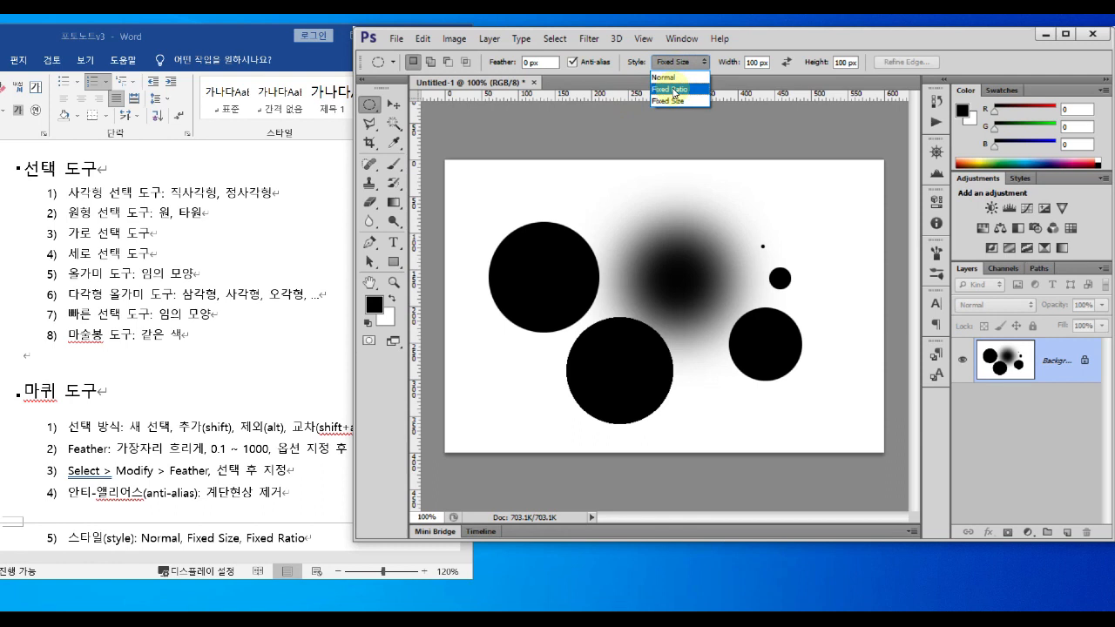
click(673, 90)
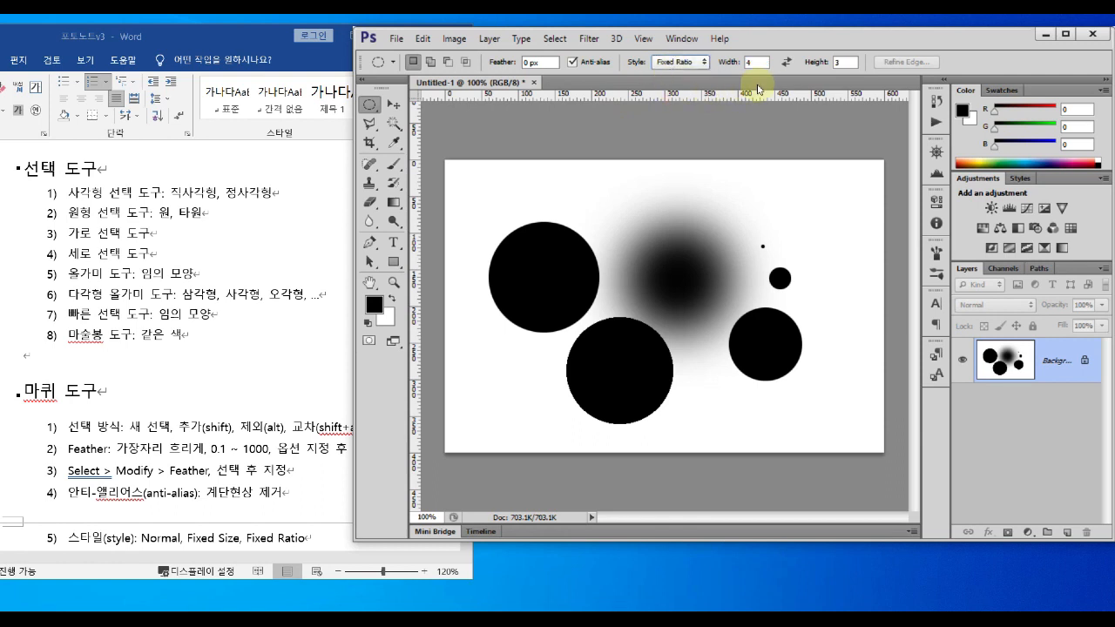
key(ctrl+alt+d)
drag(719, 73, 858, 74)
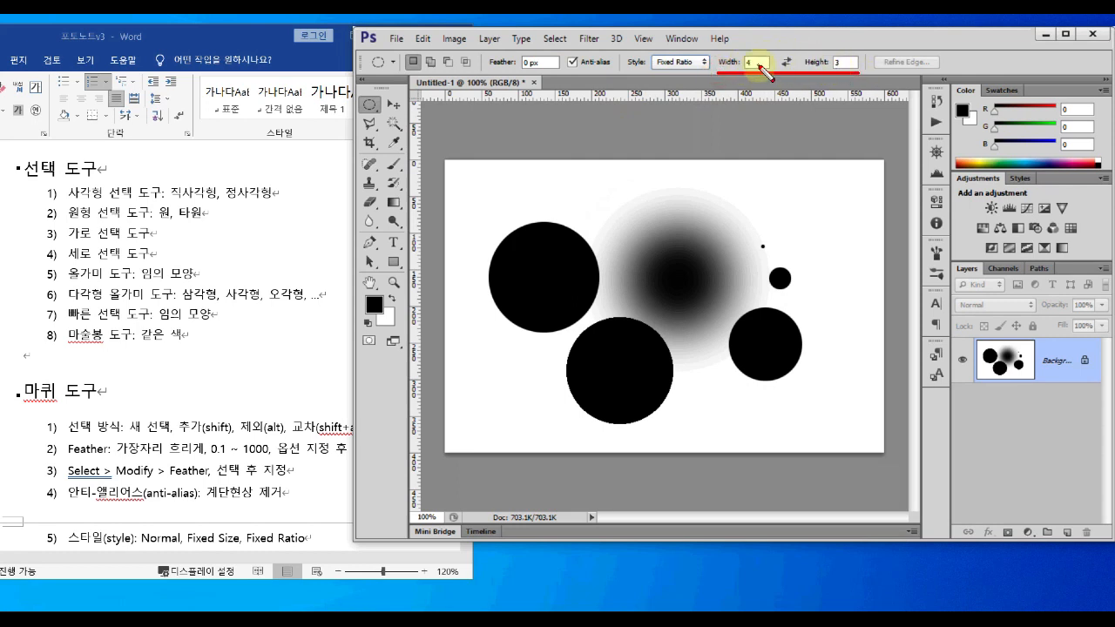
mouse_move(636, 183)
mouse_down()
mouse_move(667, 207)
mouse_move(655, 216)
mouse_up()
click(694, 185)
click(694, 206)
drag(732, 179, 734, 222)
click(663, 220)
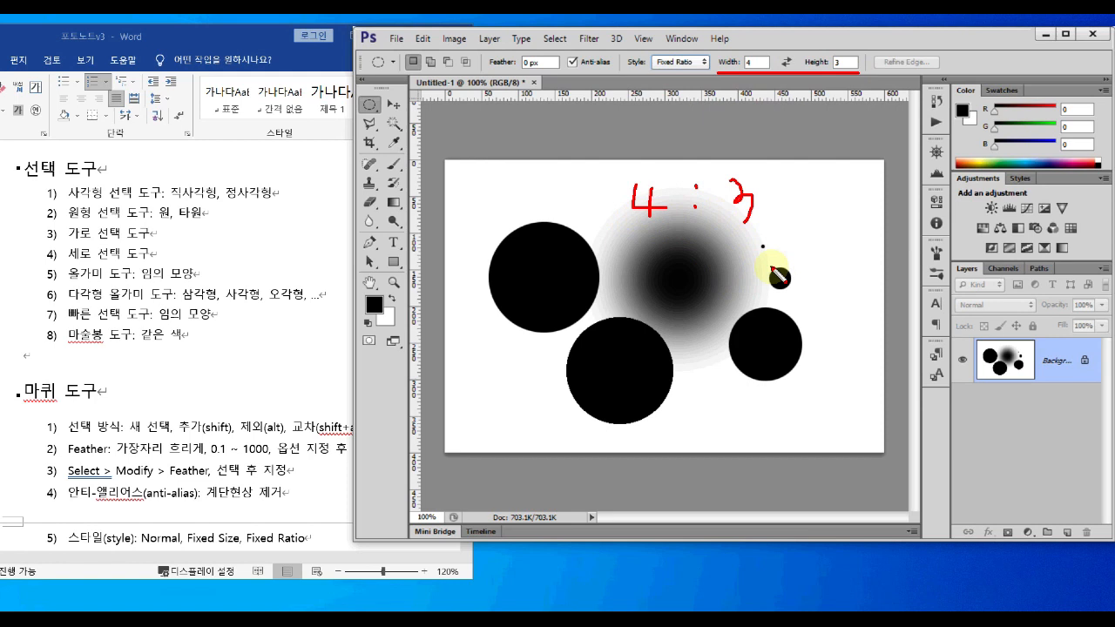
key(Escape)
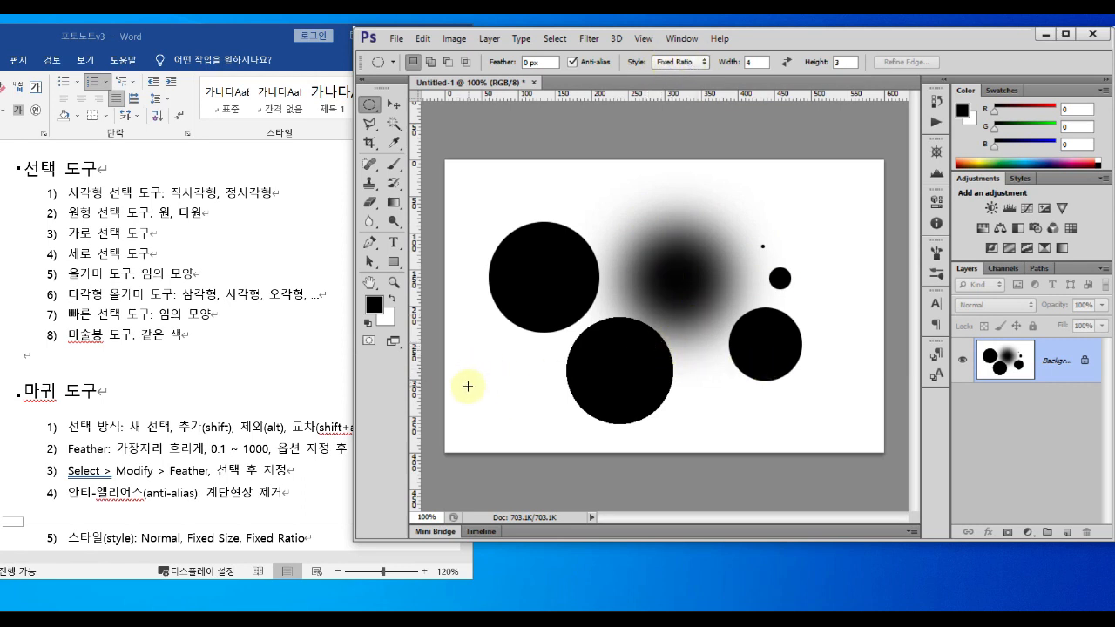
Step: Draw a small 4:3 elliptical selection near the canvas's lower-left corner and add progressively larger ellipses toward the upper right
drag(468, 386, 486, 397)
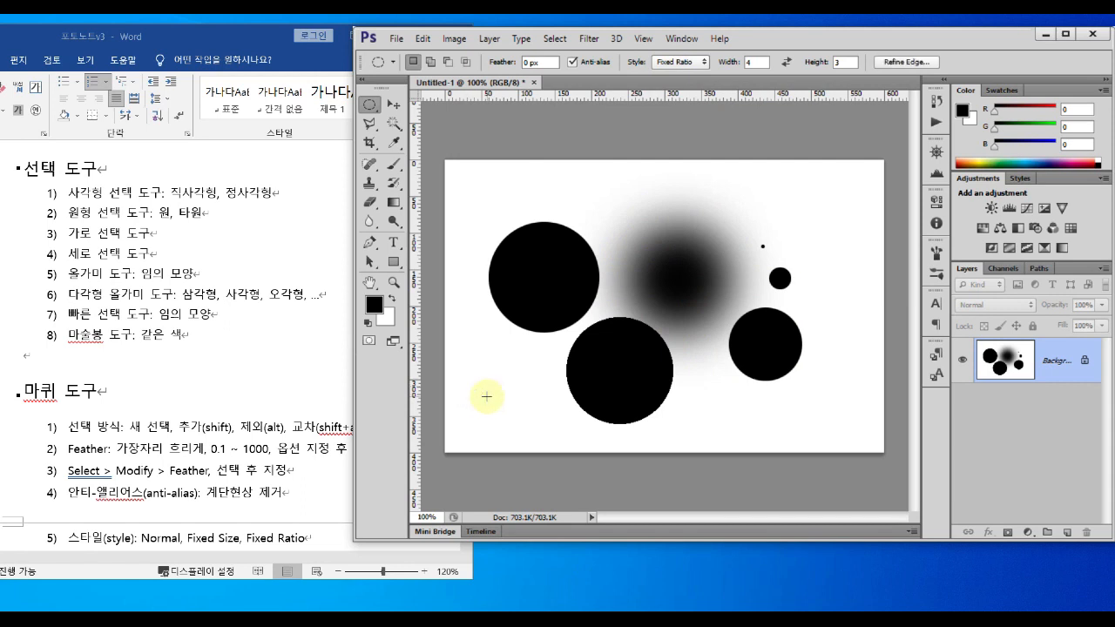
click(430, 62)
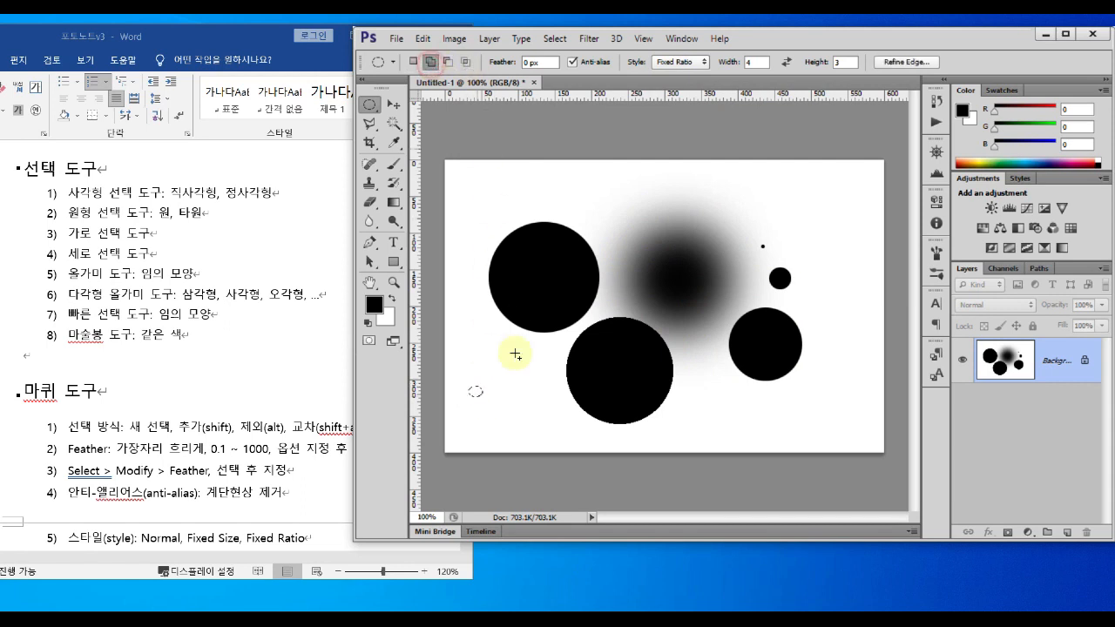
drag(484, 370, 570, 377)
drag(554, 290, 649, 358)
drag(610, 235, 722, 319)
drag(657, 183, 793, 294)
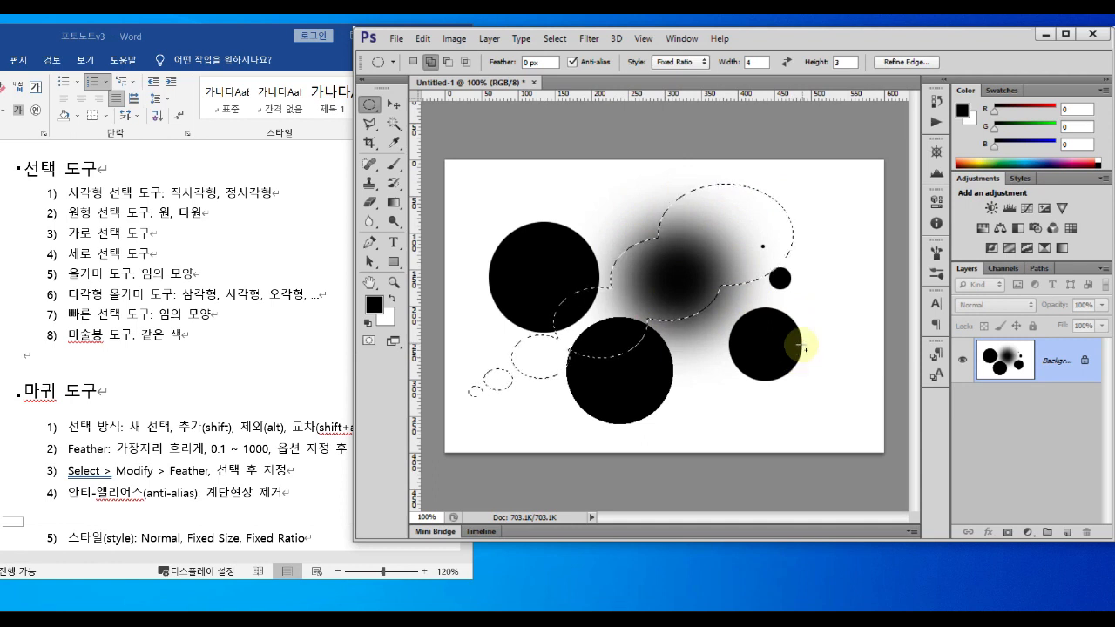
Step: Fill the combined elliptical selection with black and deselect
key(alt+BackSpace)
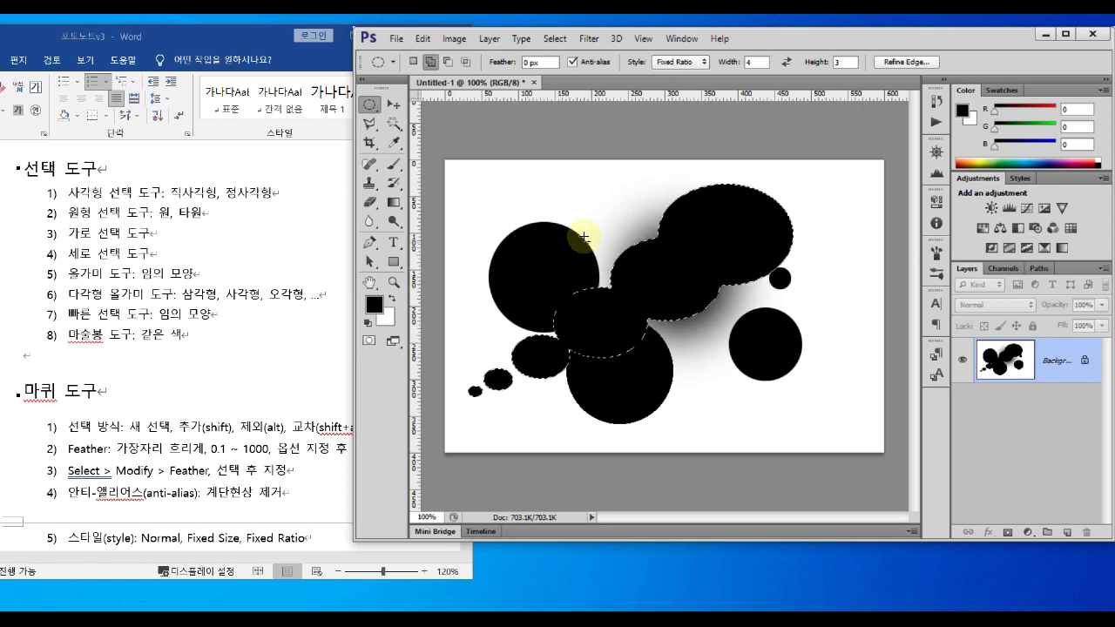
click(491, 194)
click(614, 201)
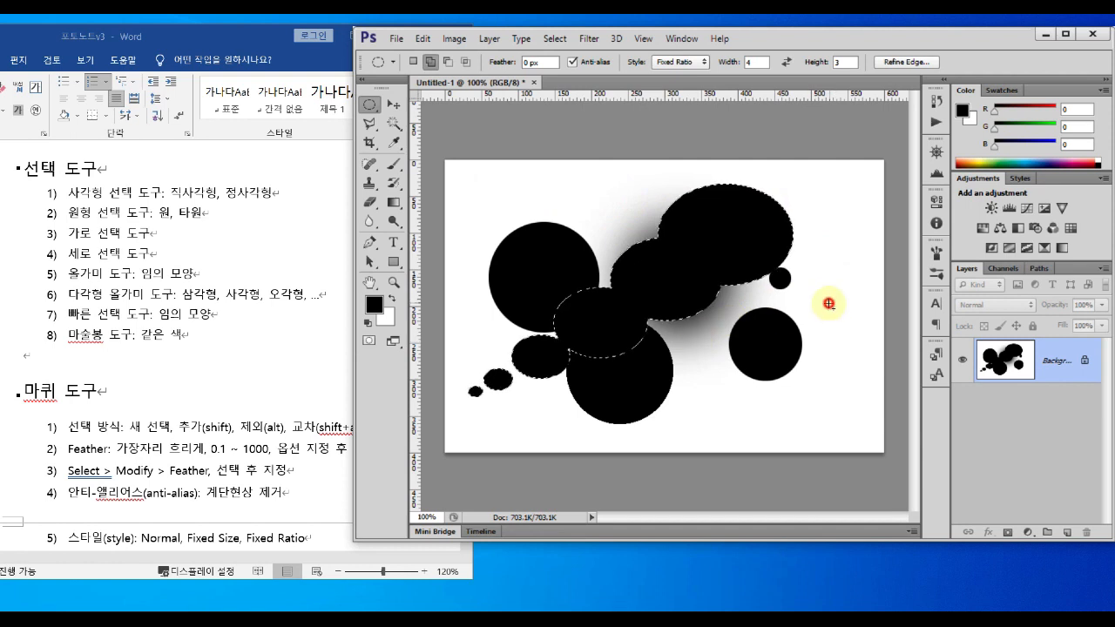
click(557, 39)
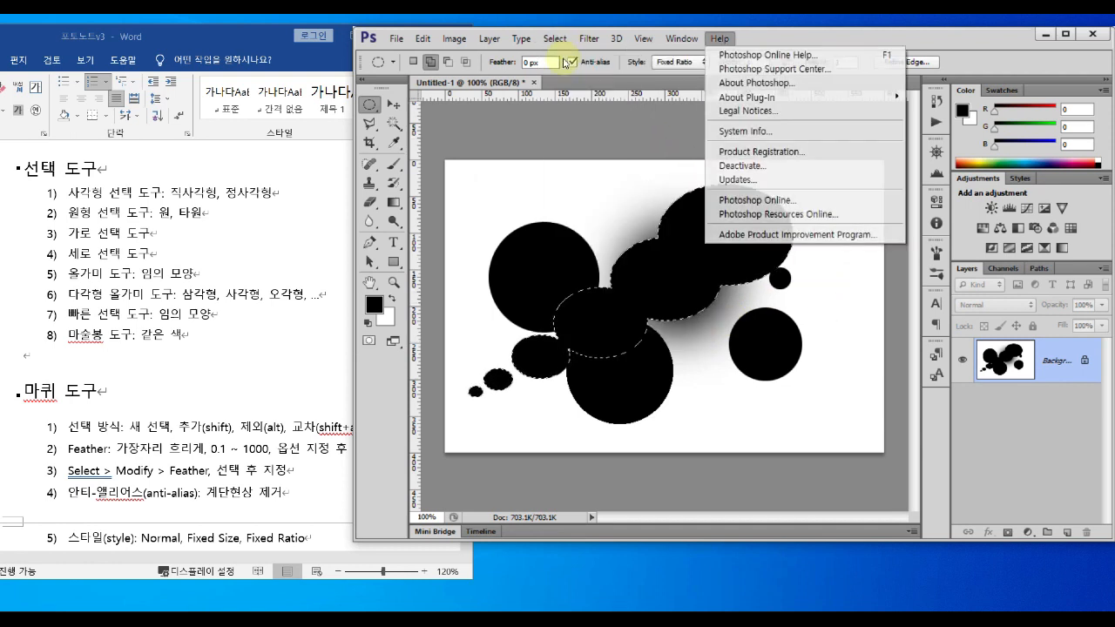
click(551, 68)
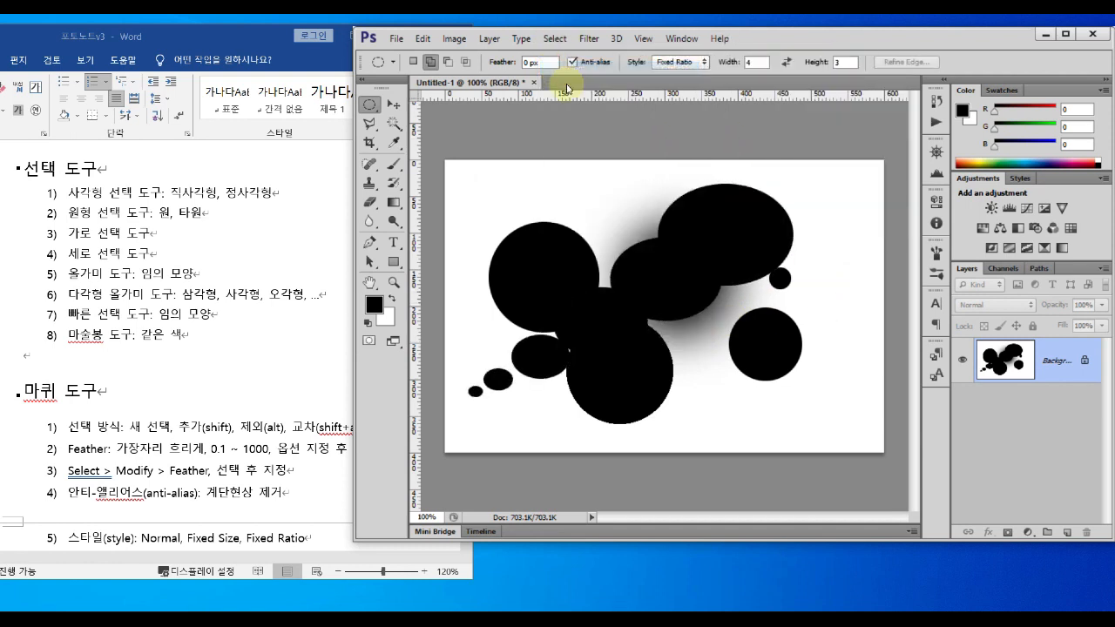